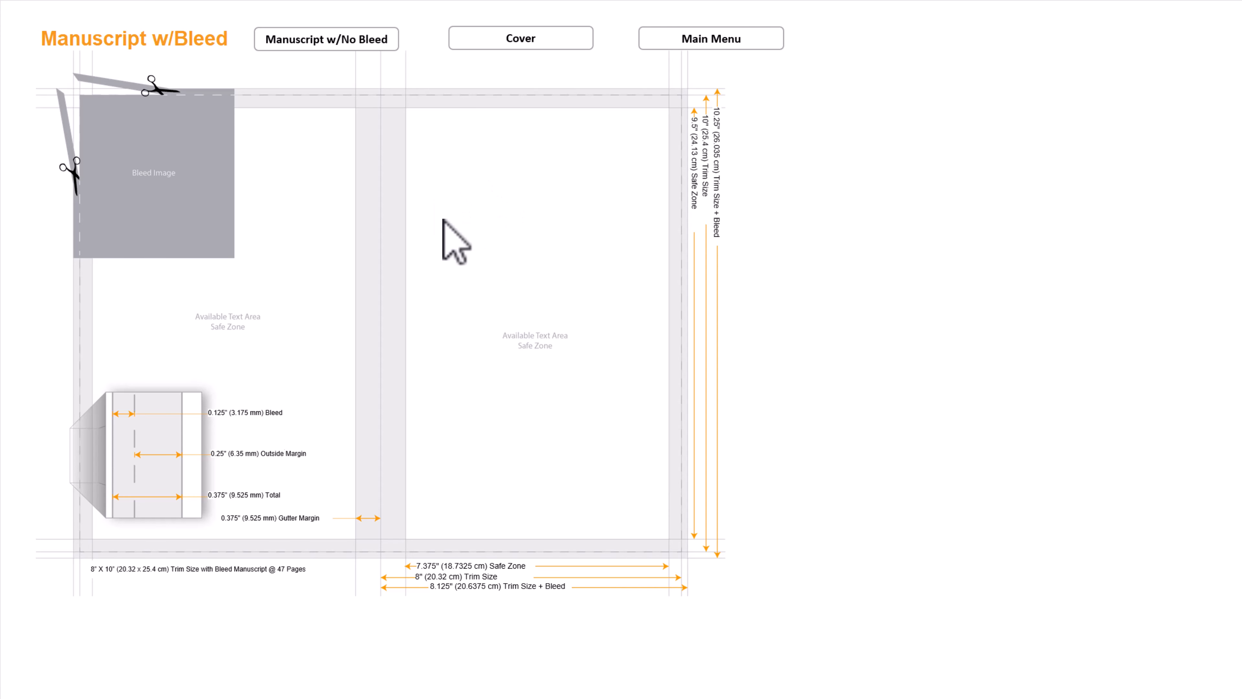
Open the calculator's cover layout and review the bleed layout and minimum margins by page count on the KDP help page.
{"action": "left_click", "coordinate": [536, 39]}
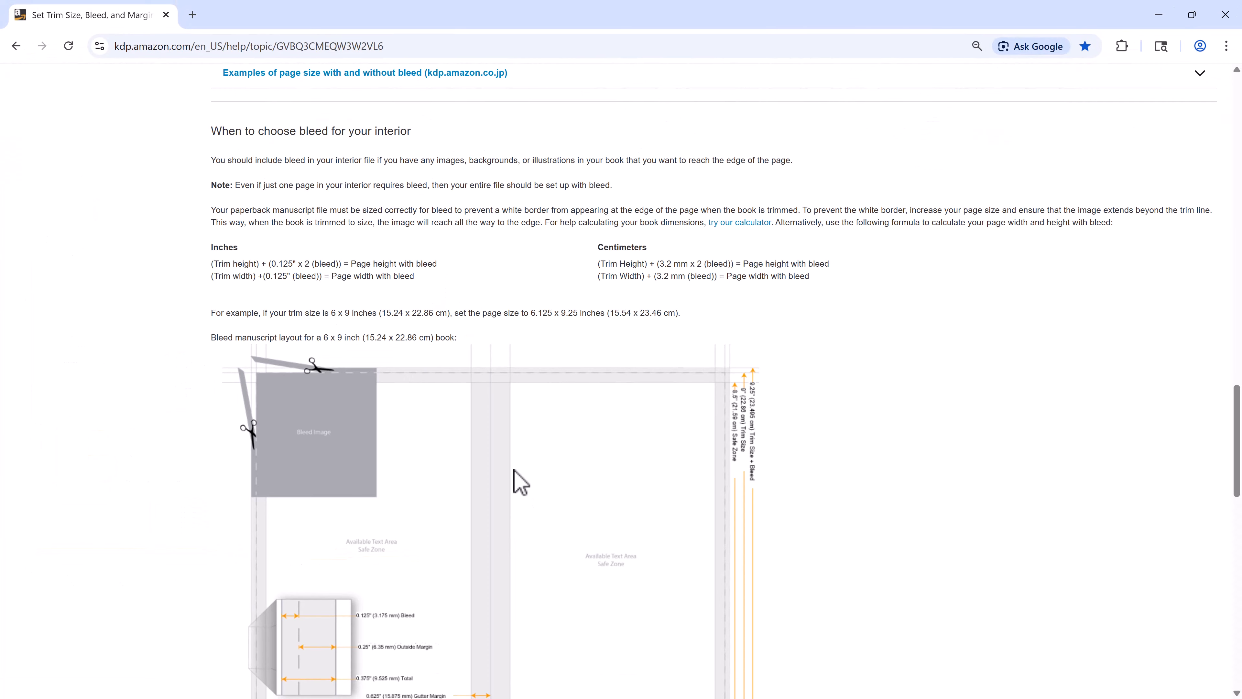
{"action": "scroll", "coordinate": [509, 480], "scroll_direction": "down", "scroll_amount": 10}
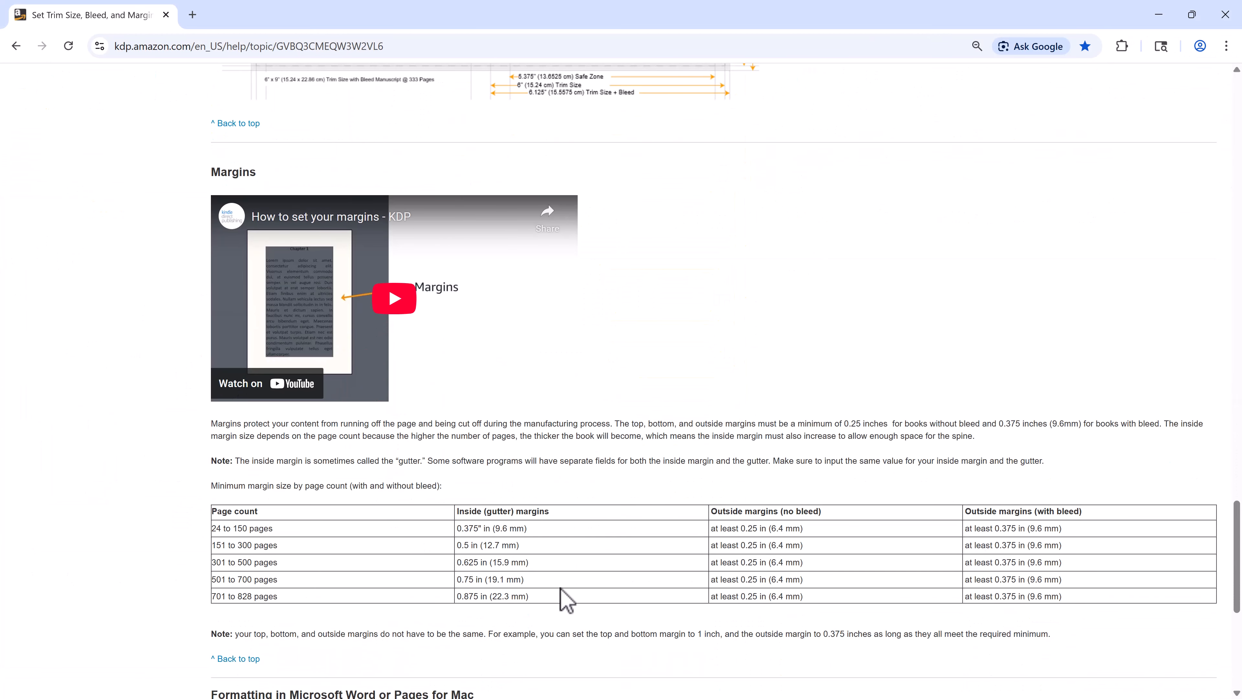
{"action": "scroll", "coordinate": [618, 552], "scroll_direction": "down", "scroll_amount": 5}
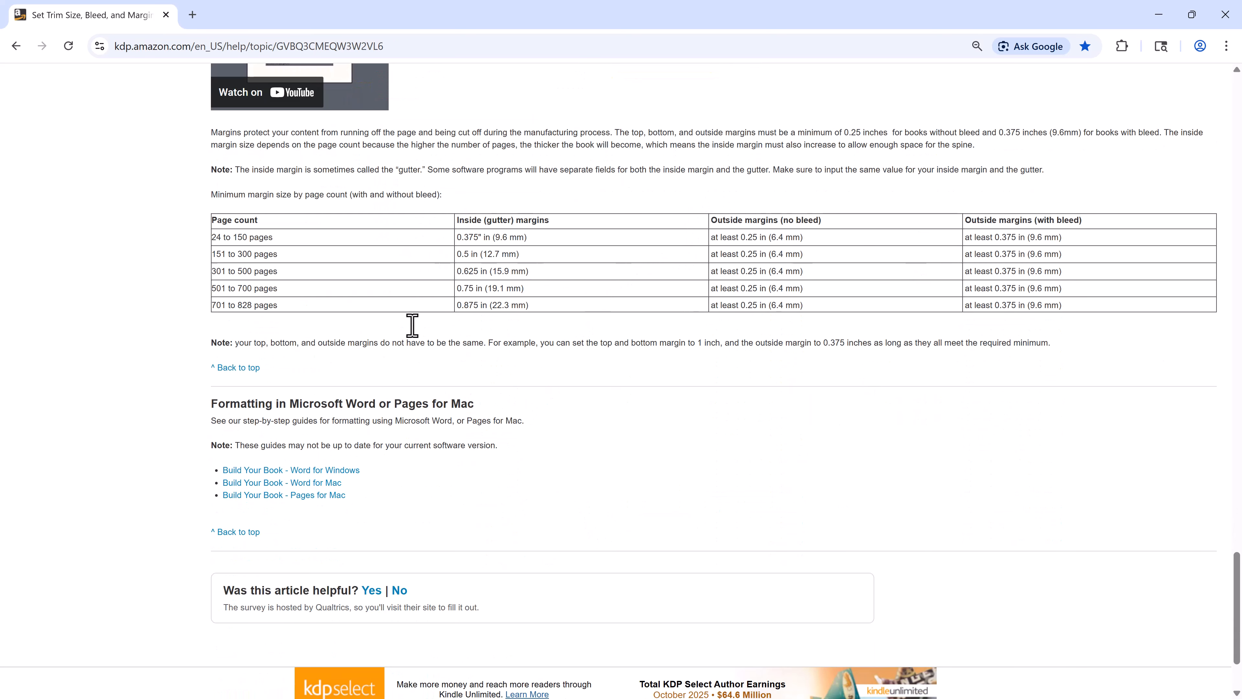
{"action": "scroll", "coordinate": [560, 359], "scroll_direction": "down", "scroll_amount": 2}
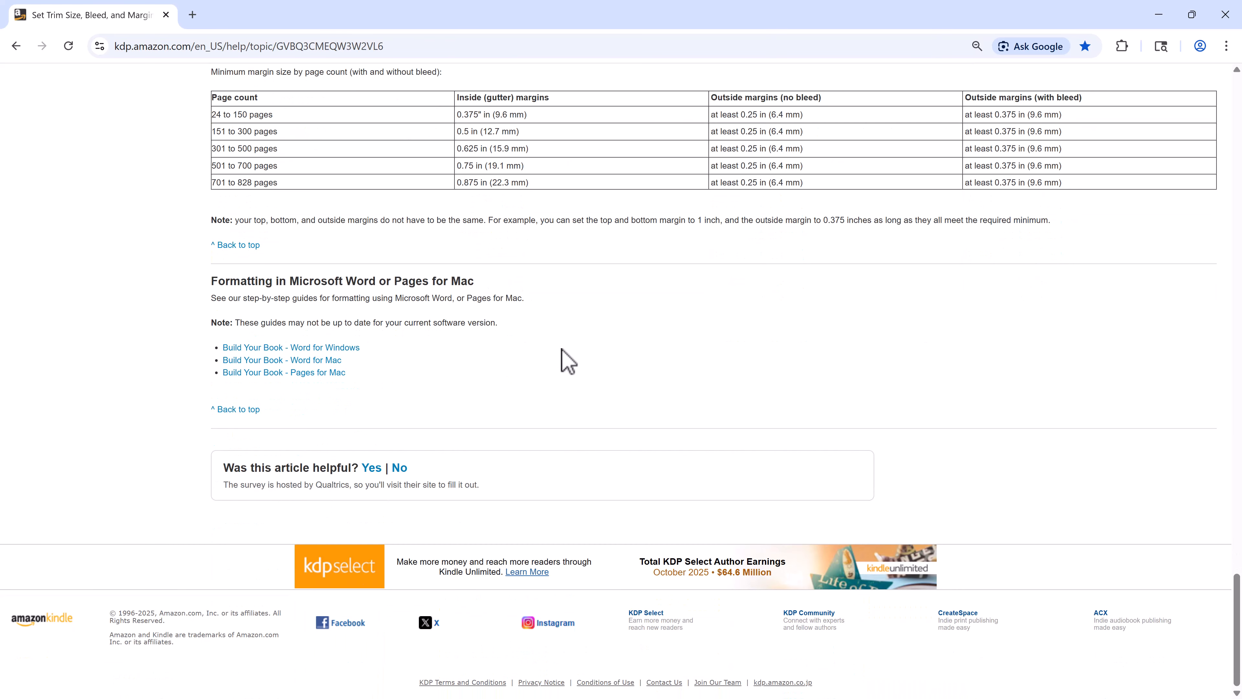
{"action": "scroll", "coordinate": [541, 306], "scroll_direction": "up", "scroll_amount": 11}
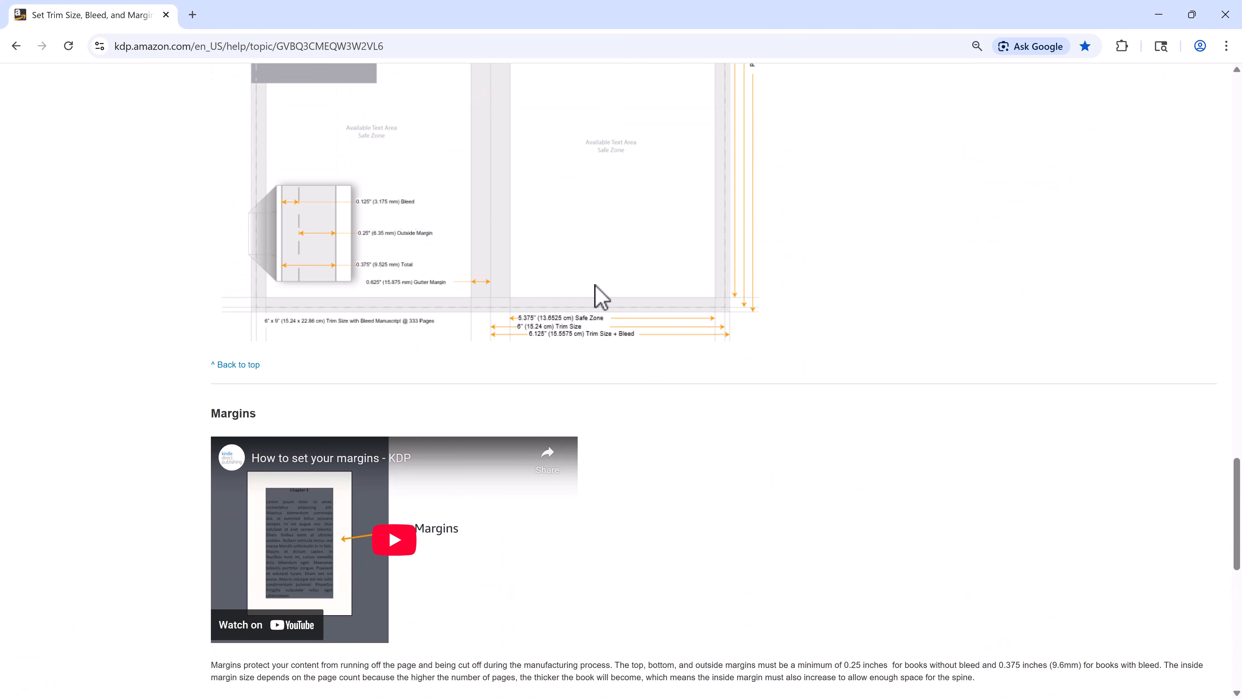
{"action": "scroll", "coordinate": [596, 297], "scroll_direction": "up", "scroll_amount": 5}
{"action": "scroll", "coordinate": [596, 277], "scroll_direction": "up", "scroll_amount": 4}
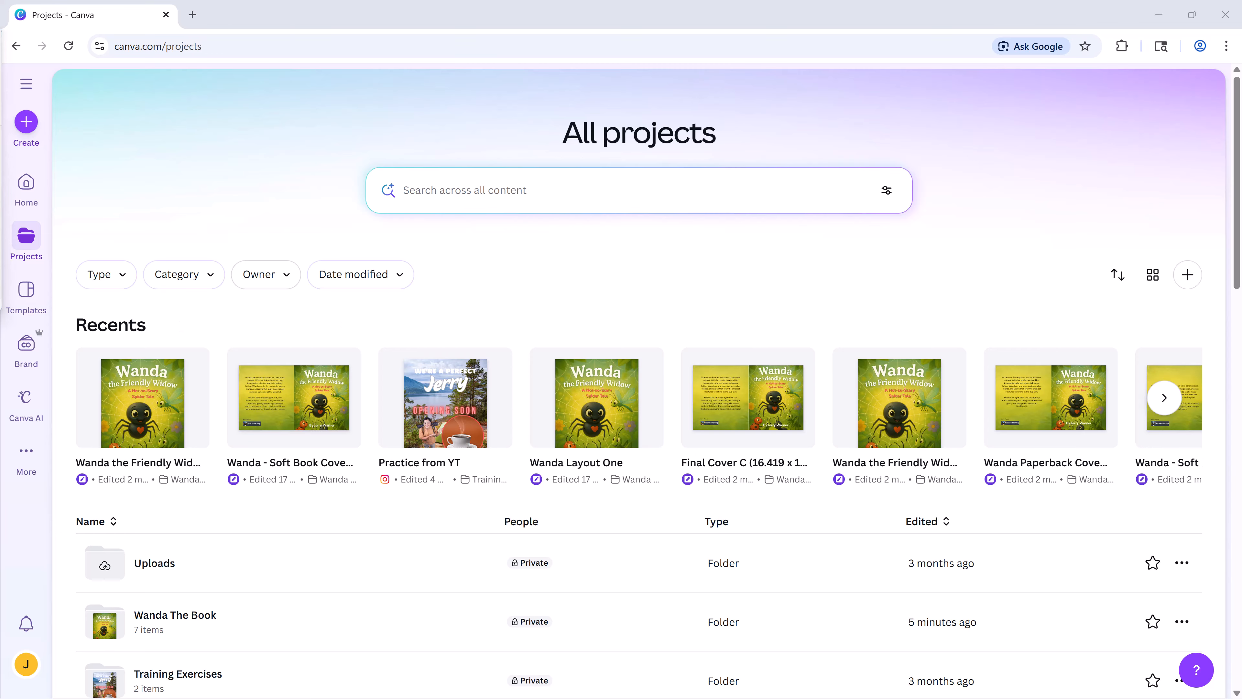
Switch to the KDP file setup calculator in Excel, set the number of pages to 76 and open the no-bleed manuscript layout.
{"action": "left_click_drag", "start_coordinate": [1, 32], "coordinate": [791, 56]}
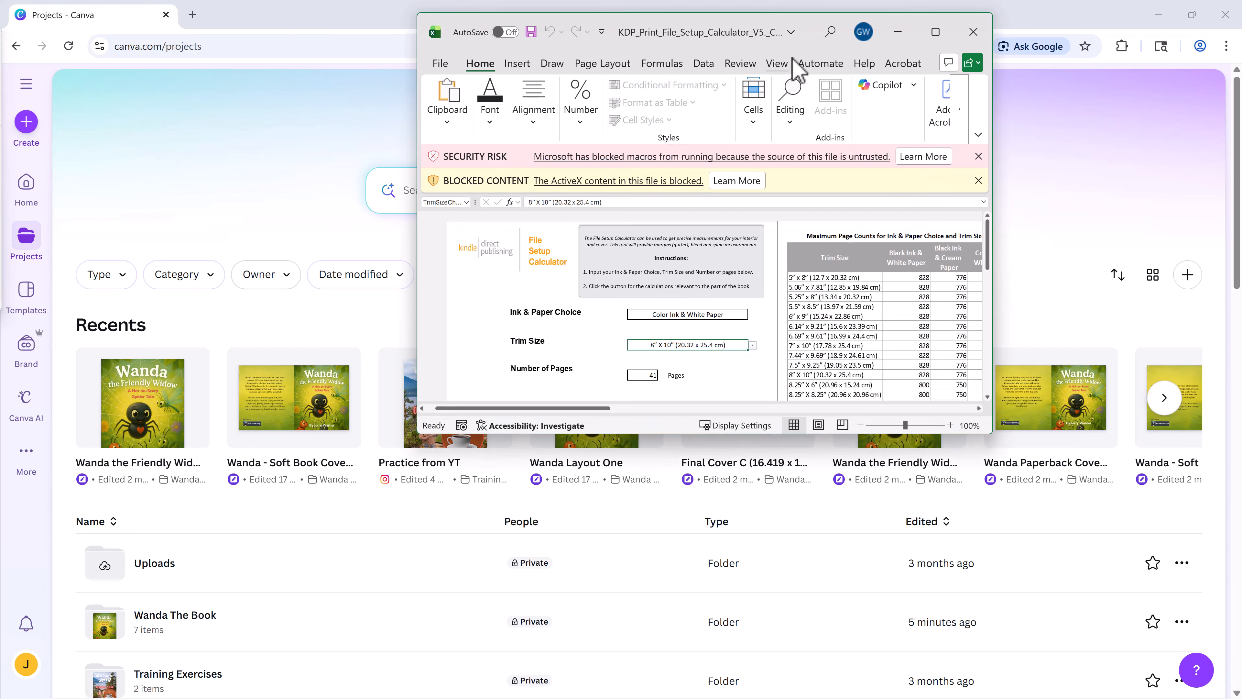
{"action": "left_click", "coordinate": [936, 32]}
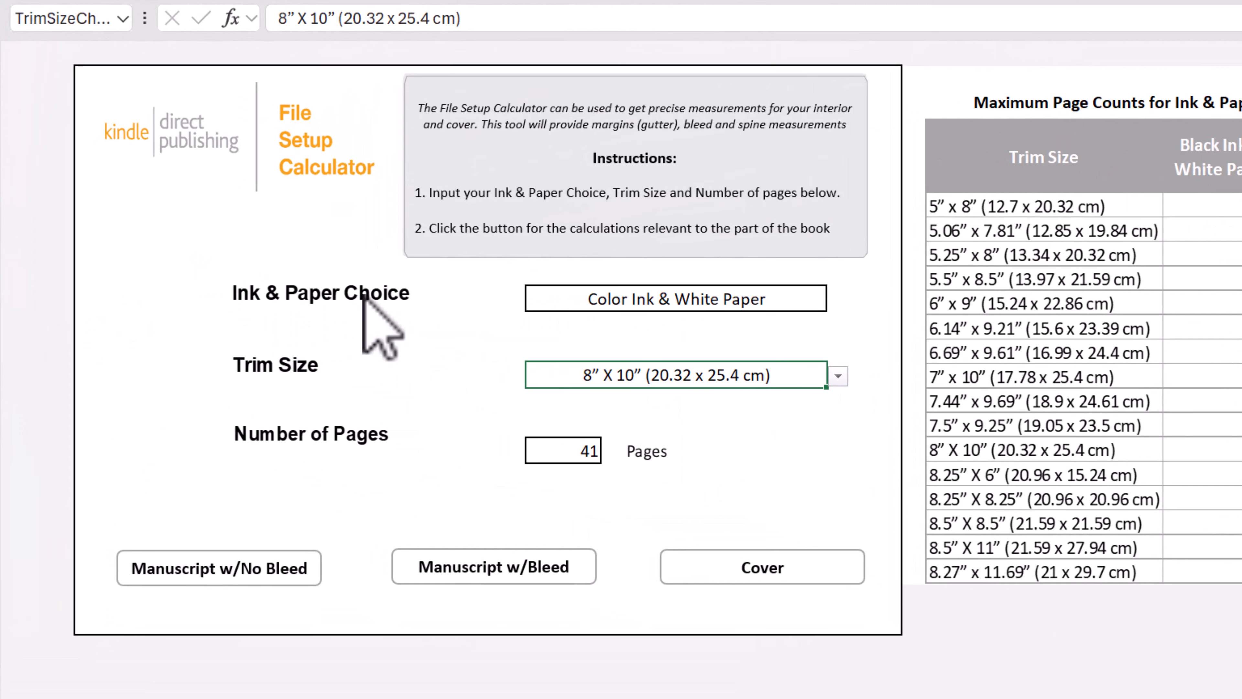
{"action": "left_click", "coordinate": [739, 303]}
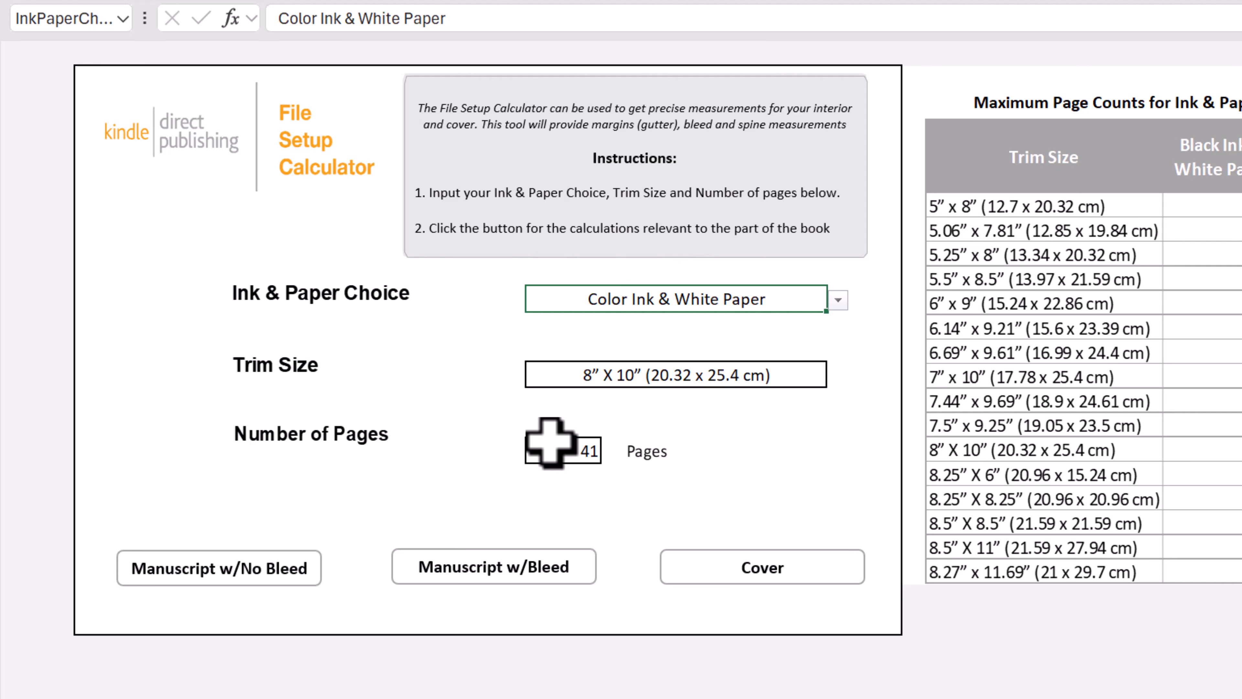
{"action": "left_click", "coordinate": [562, 449]}
{"action": "type", "text": "76"}
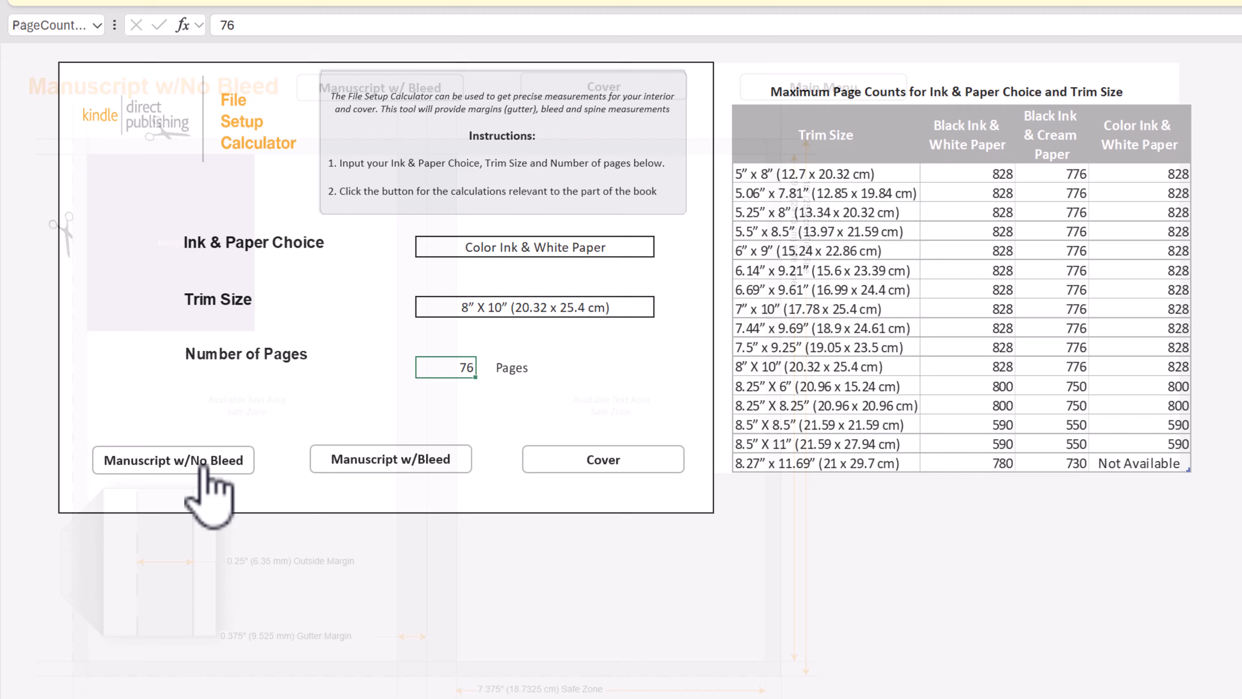
{"action": "left_click", "coordinate": [216, 568]}
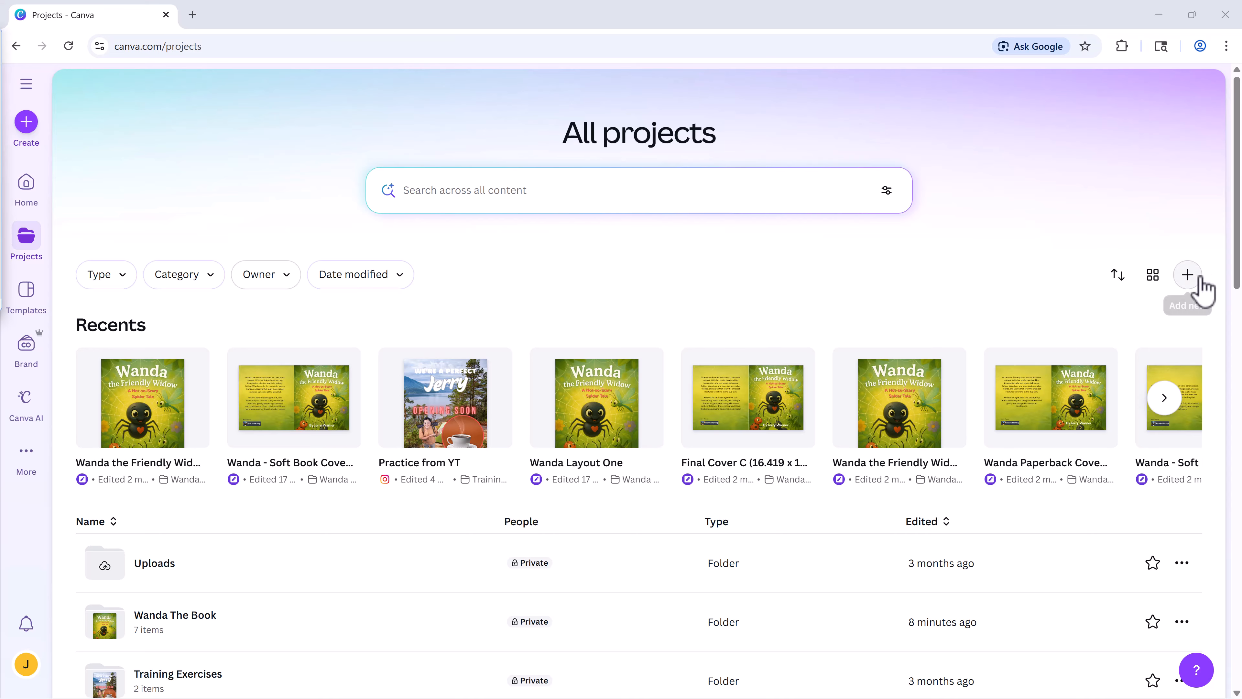
Create a new custom-size design in Canva, 8 in wide and 10 in high.
{"action": "left_click", "coordinate": [29, 124]}
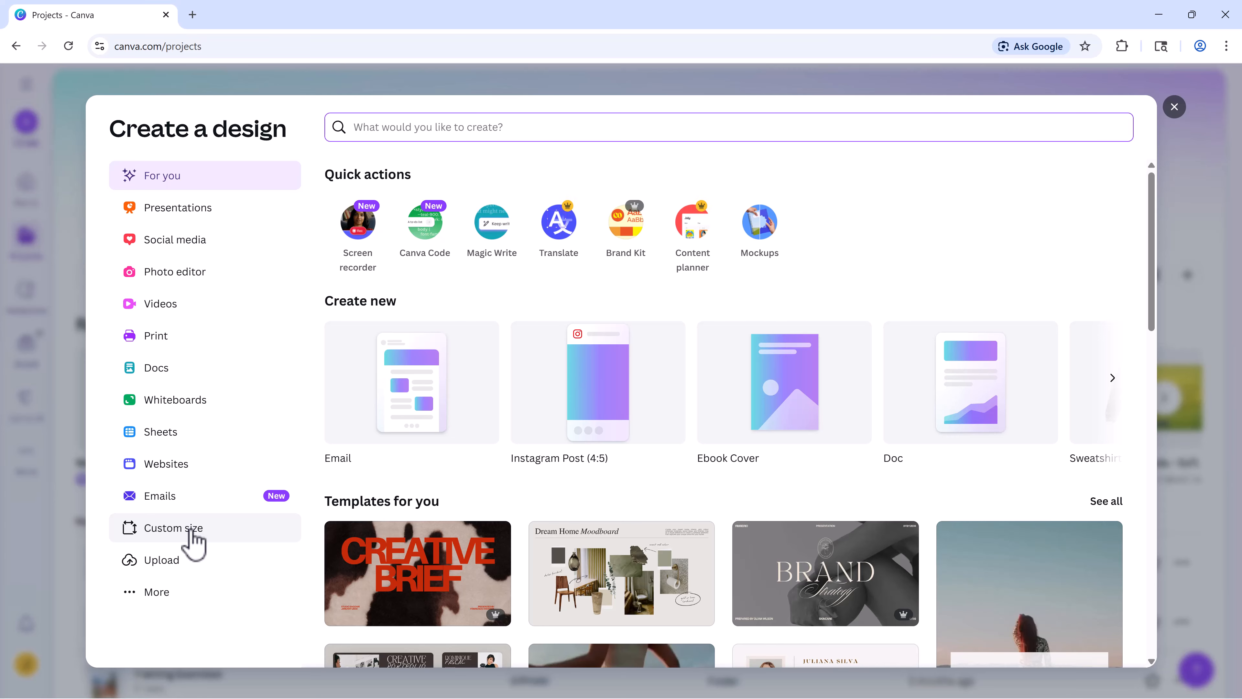
{"action": "left_click", "coordinate": [192, 528]}
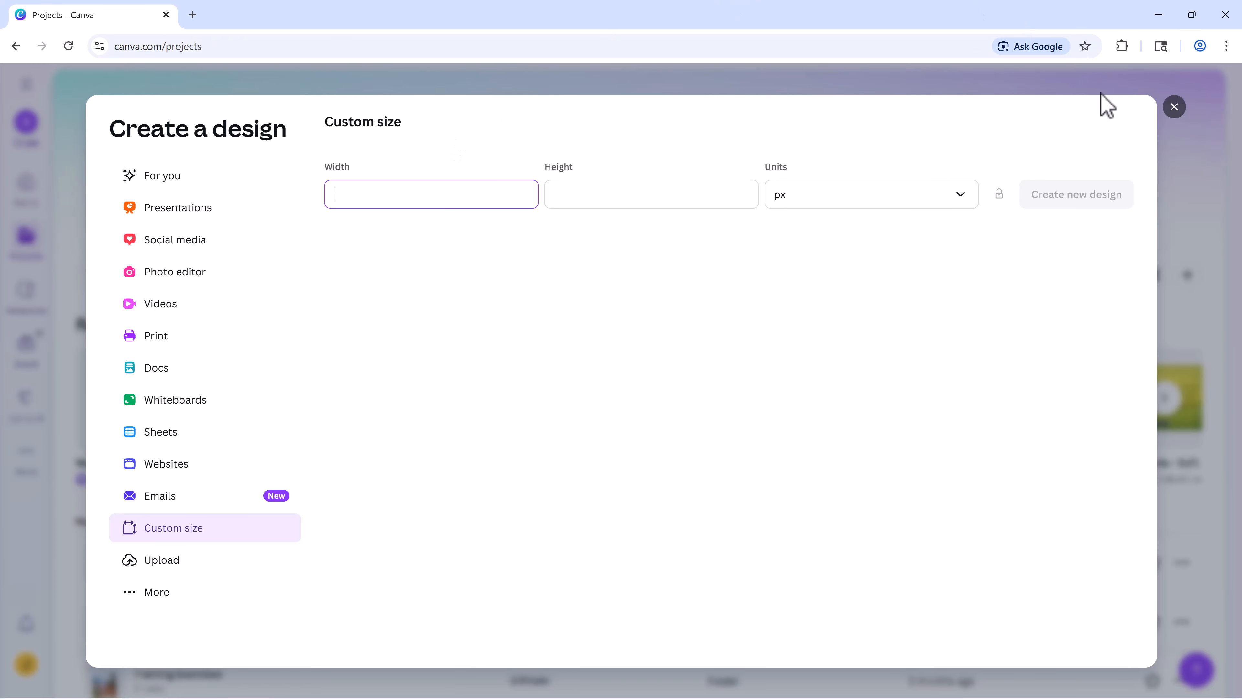
{"action": "left_click", "coordinate": [968, 208]}
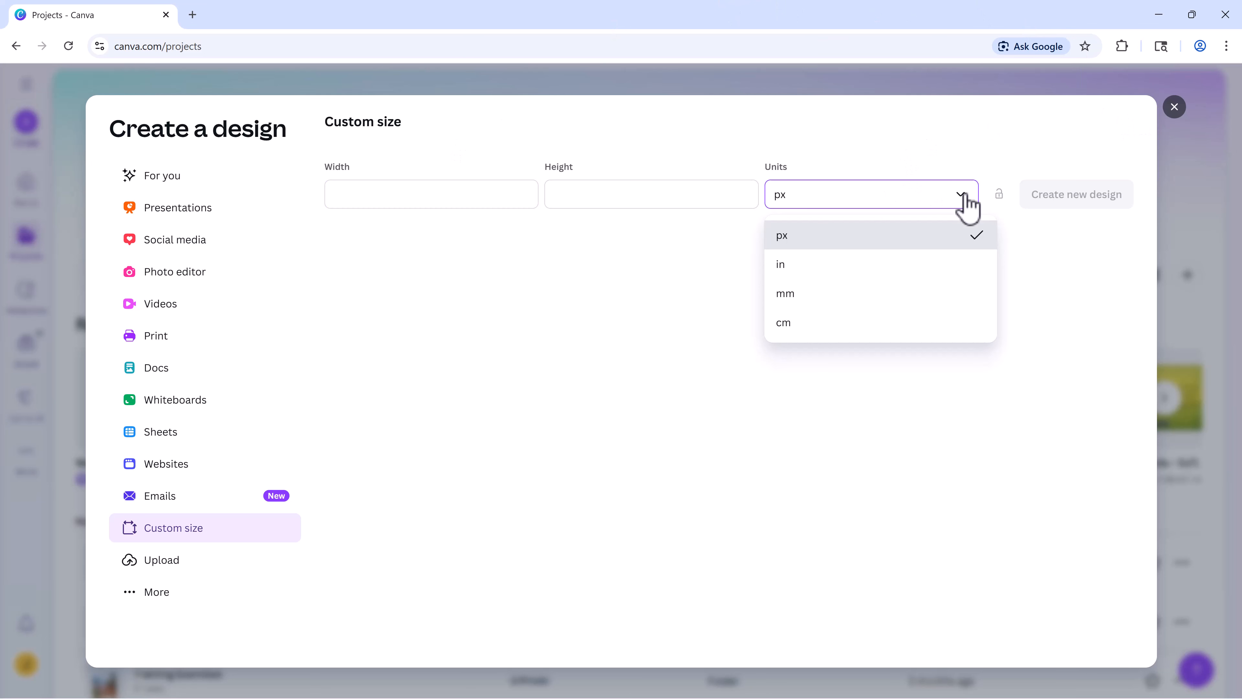
{"action": "left_click", "coordinate": [784, 268]}
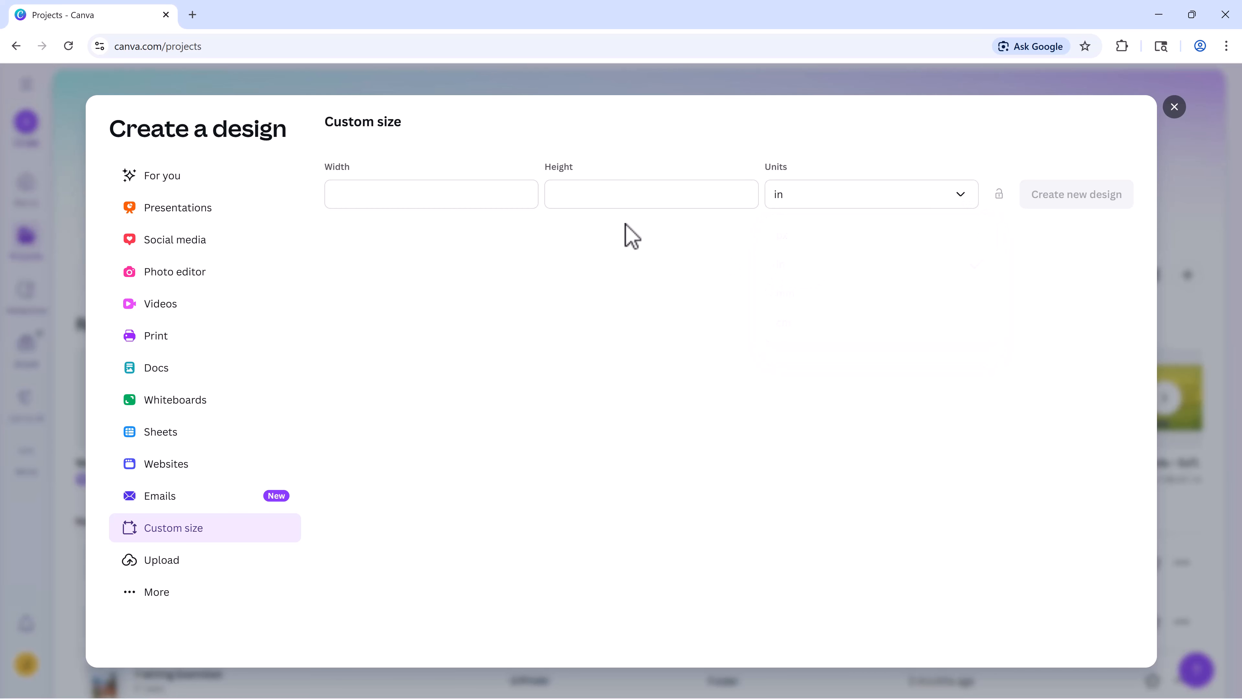
{"action": "left_click", "coordinate": [390, 191]}
{"action": "type", "text": "8"}
{"action": "left_click", "coordinate": [557, 192]}
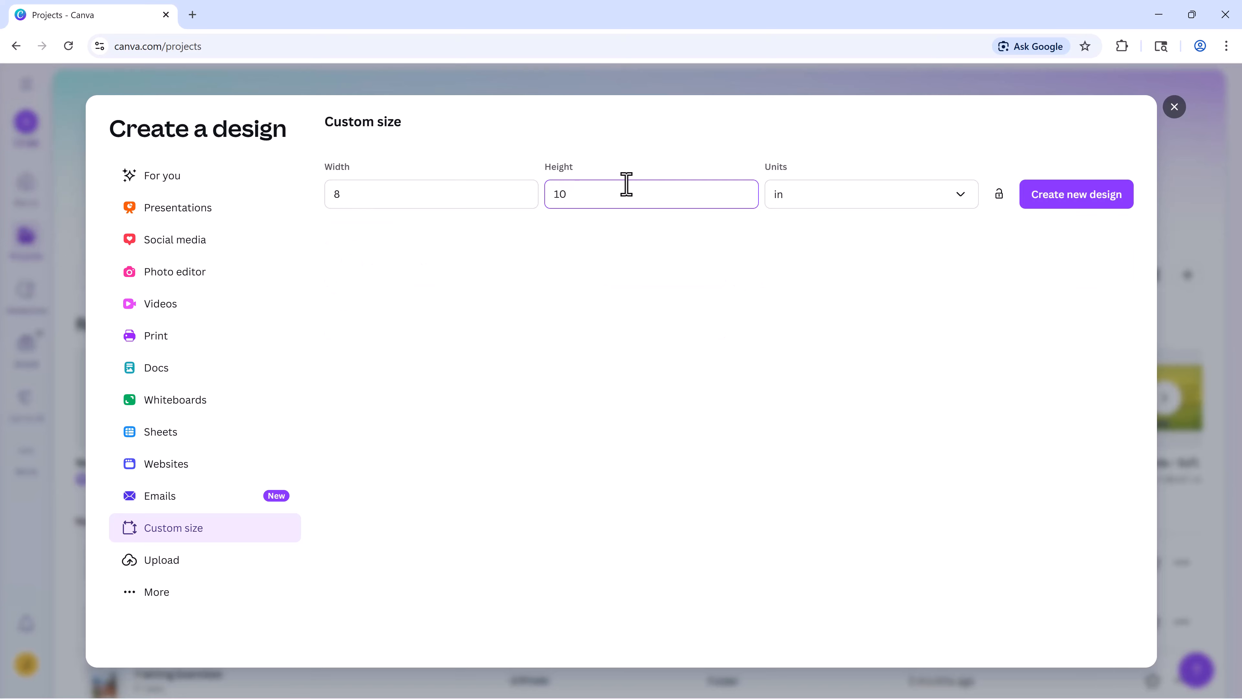
{"action": "left_click", "coordinate": [1076, 198]}
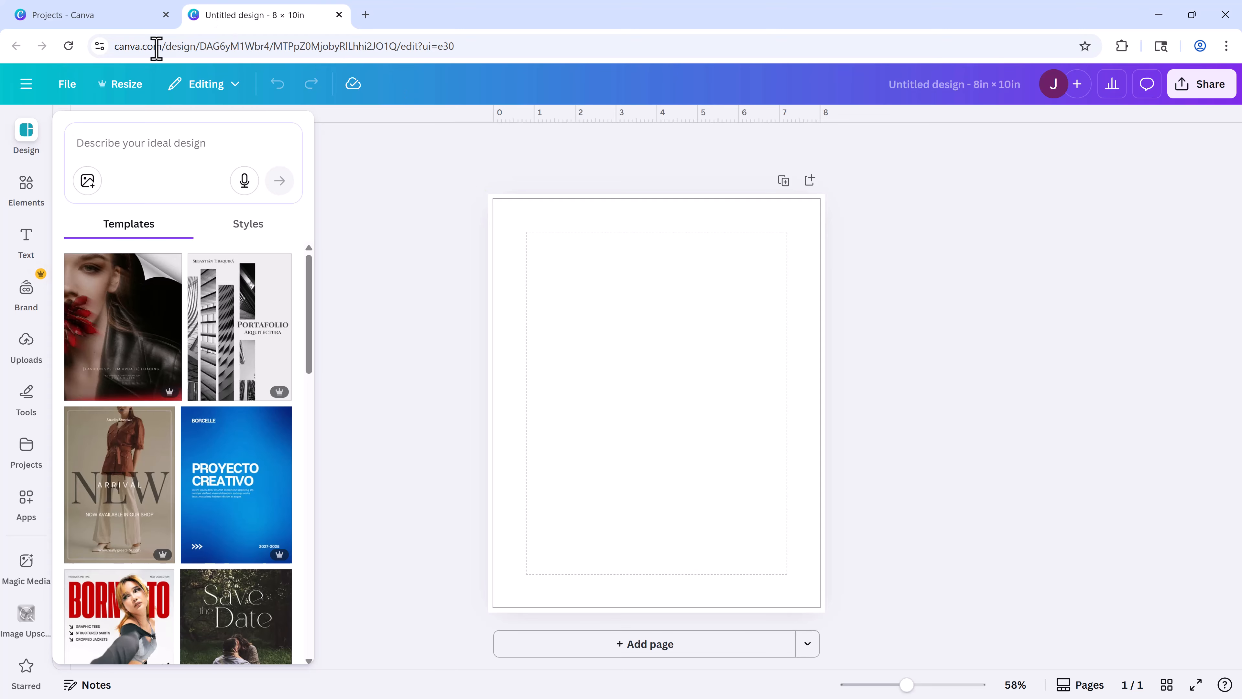
Close the templates list and hide the print bleed on the page.
{"action": "left_click", "coordinate": [26, 125]}
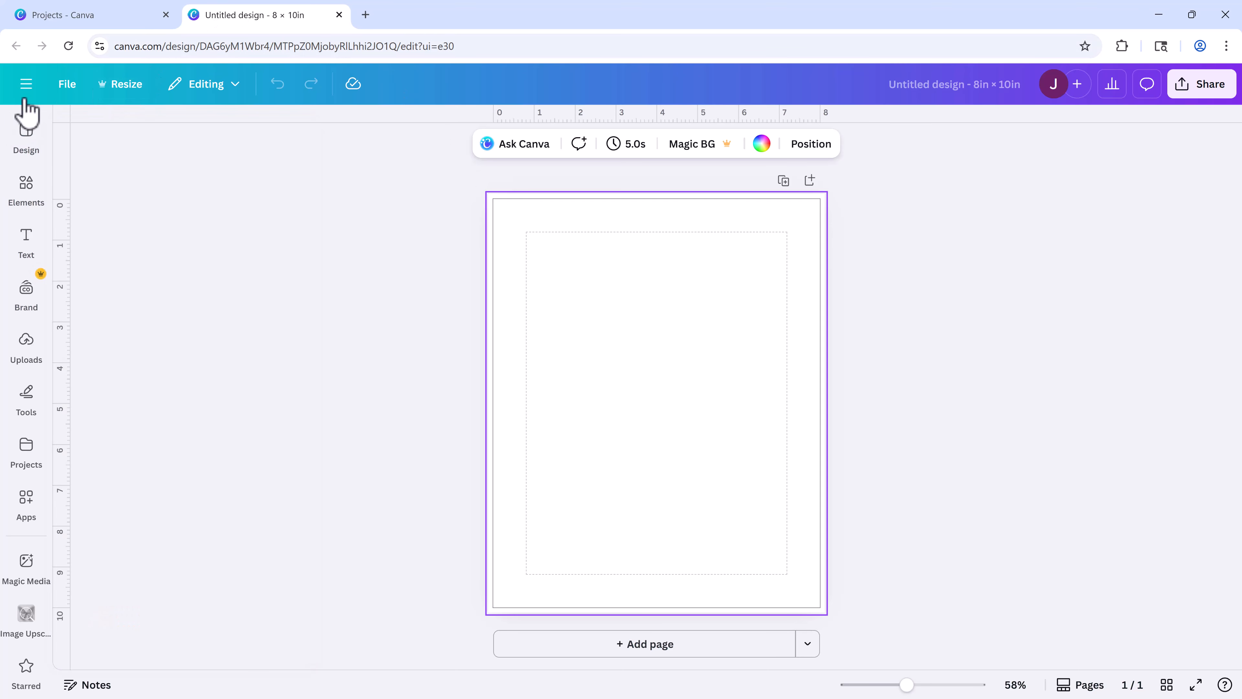
{"action": "left_click", "coordinate": [69, 87]}
{"action": "mouse_move", "coordinate": [137, 267]}
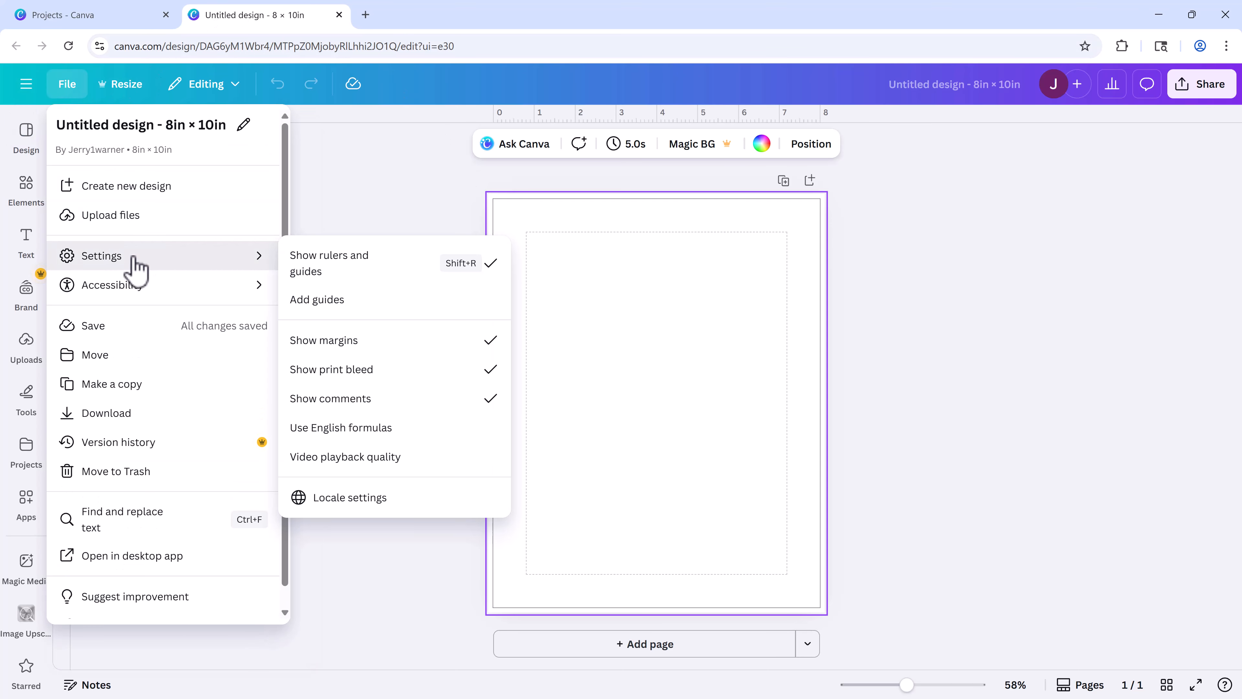
{"action": "left_click", "coordinate": [360, 370]}
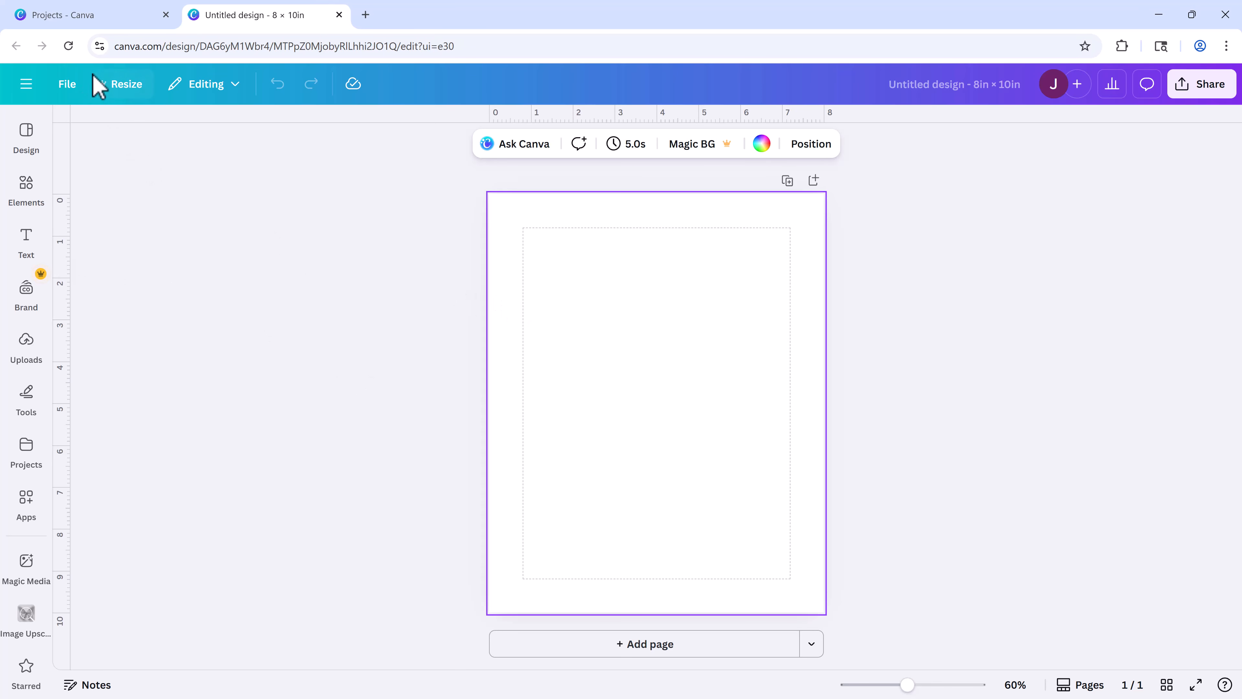
Hide the rulers and guides and show them again.
{"action": "left_click", "coordinate": [72, 87]}
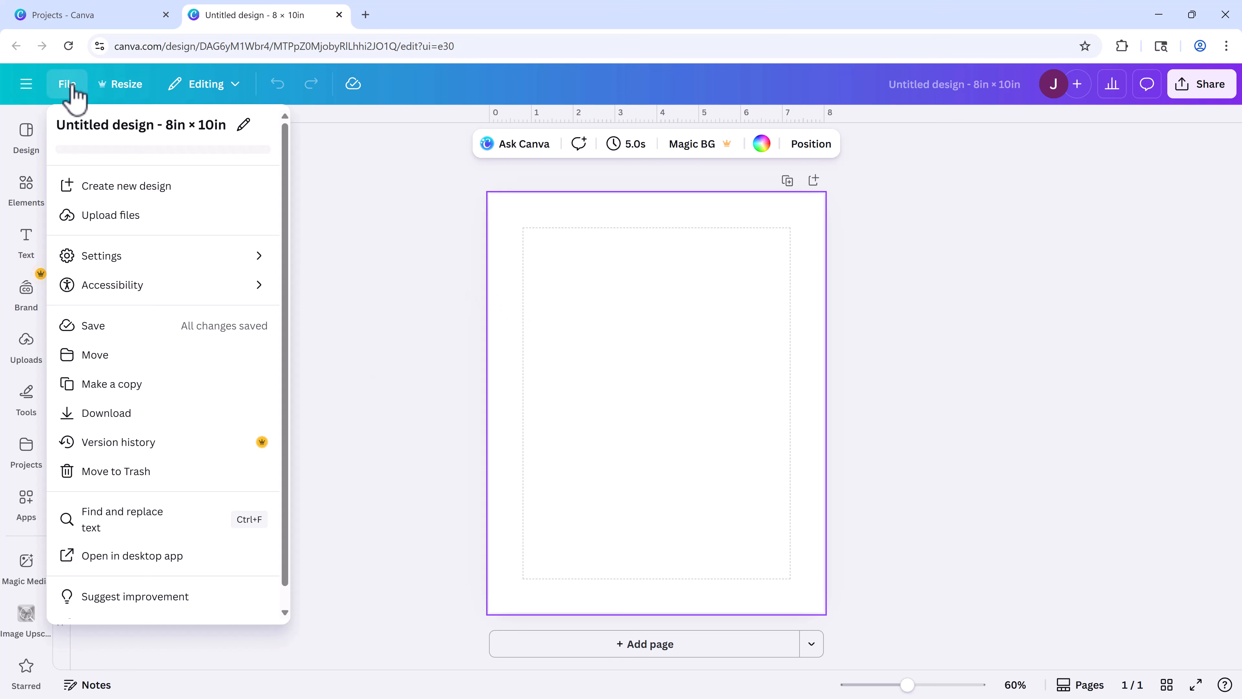
{"action": "mouse_move", "coordinate": [130, 259]}
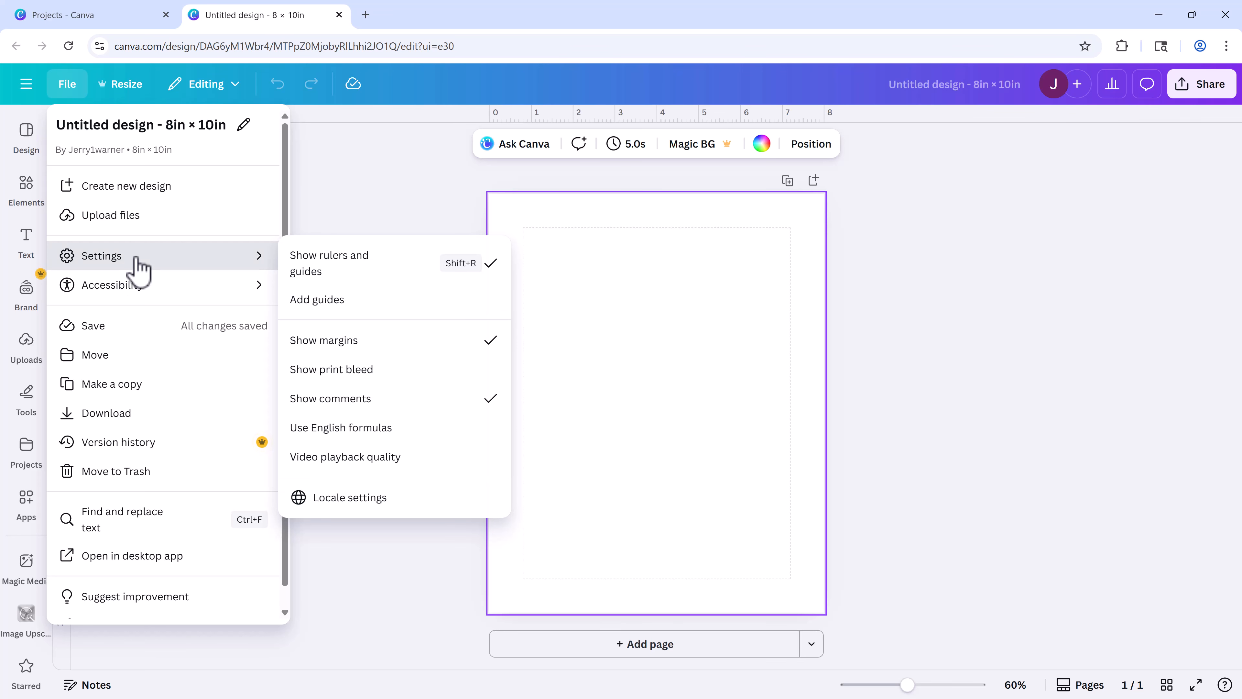
{"action": "left_click", "coordinate": [325, 263]}
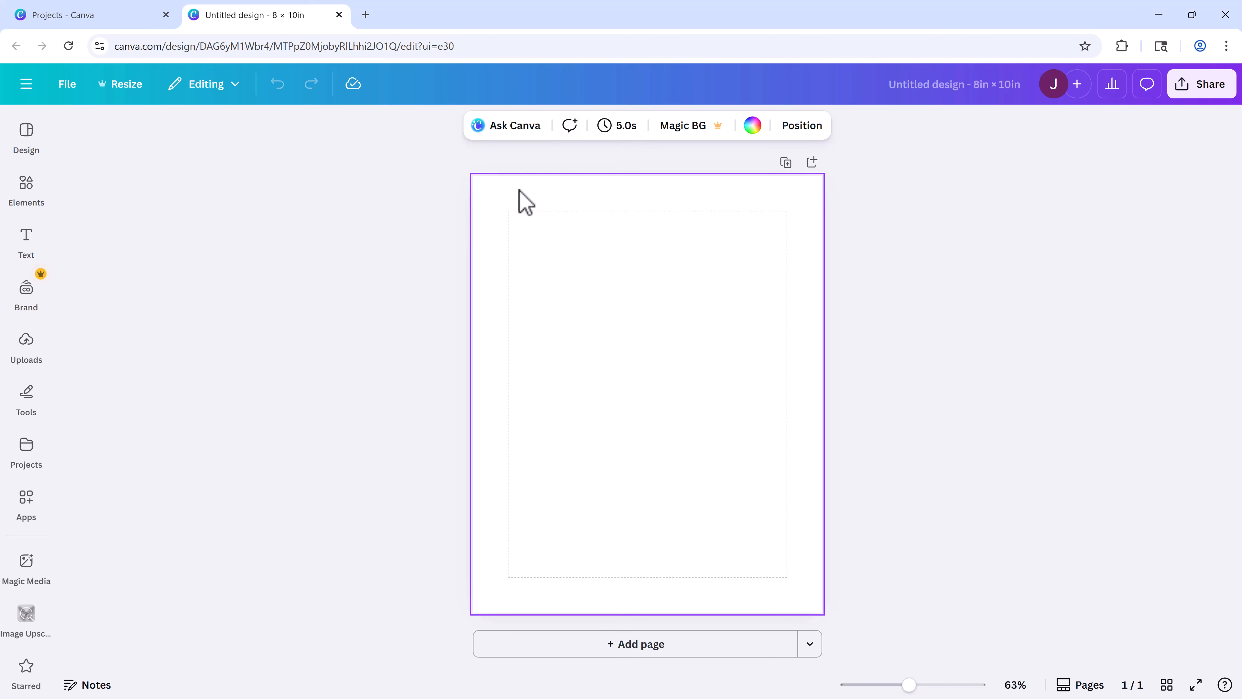
{"action": "left_click", "coordinate": [68, 86]}
{"action": "mouse_move", "coordinate": [86, 259]}
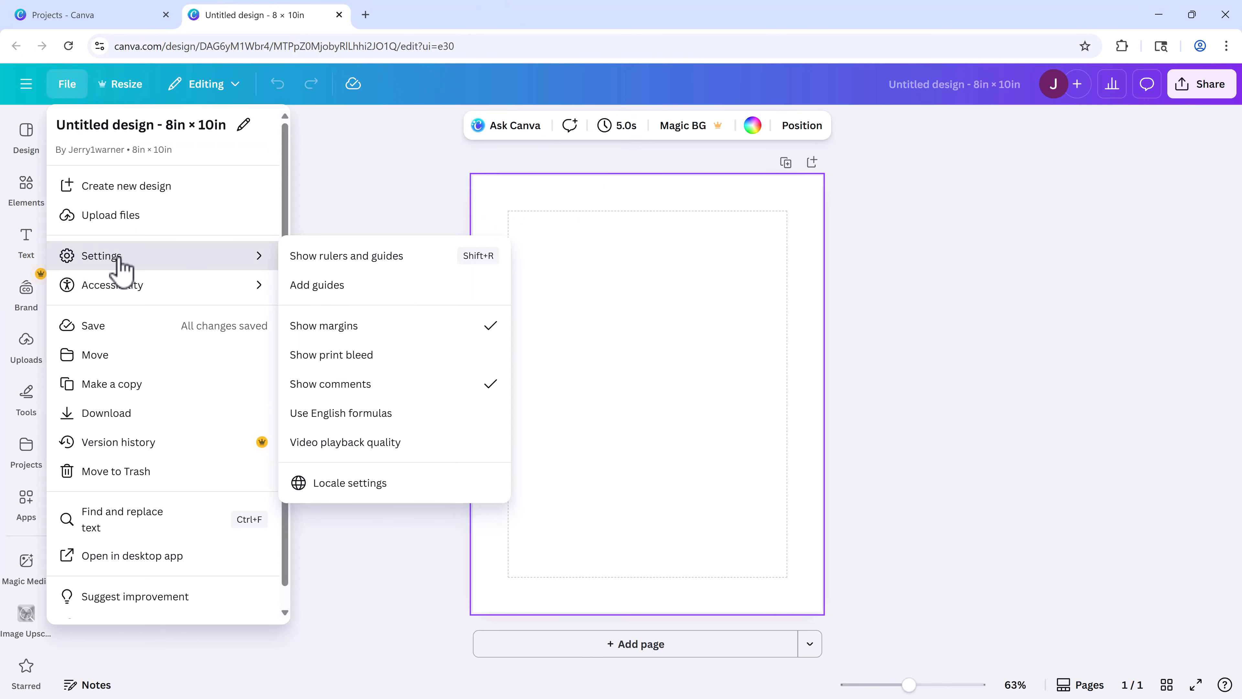
{"action": "left_click", "coordinate": [342, 257]}
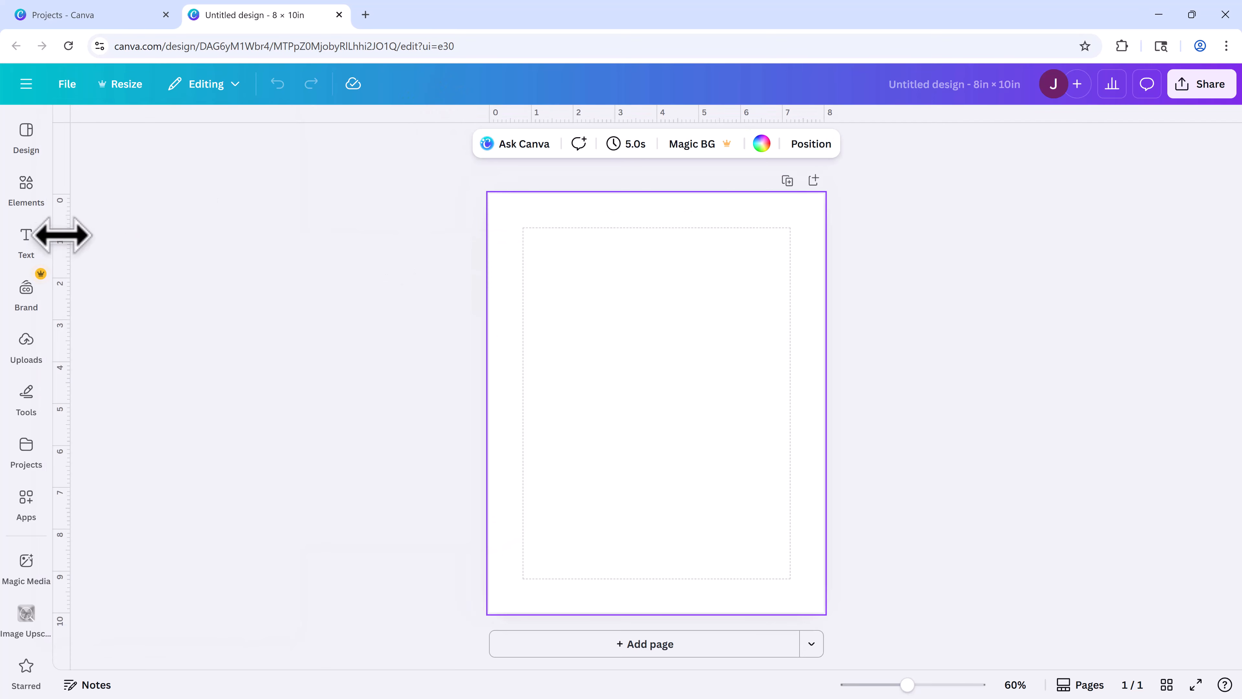
Try out a vertical guide and a horizontal guide from the rulers, taking each off the page again.
{"action": "left_click_drag", "start_coordinate": [61, 236], "coordinate": [489, 232]}
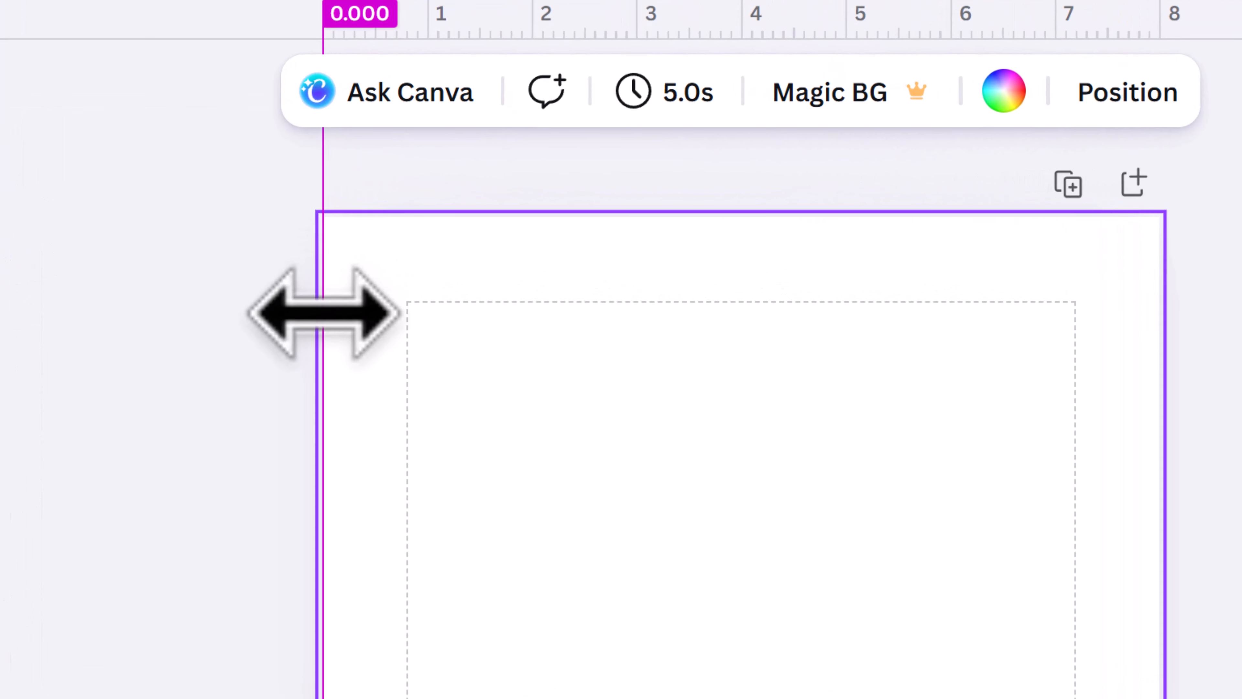
{"action": "left_click_drag", "start_coordinate": [323, 313], "coordinate": [159, 198]}
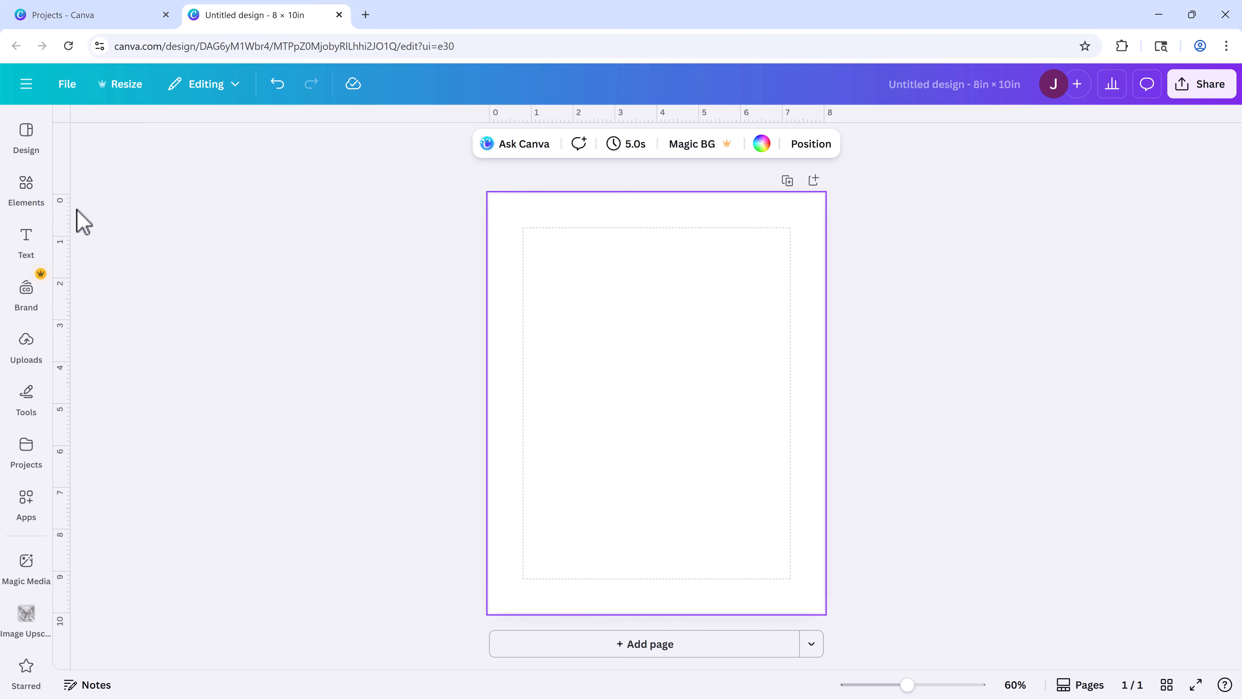
{"action": "left_click_drag", "start_coordinate": [519, 117], "coordinate": [533, 56]}
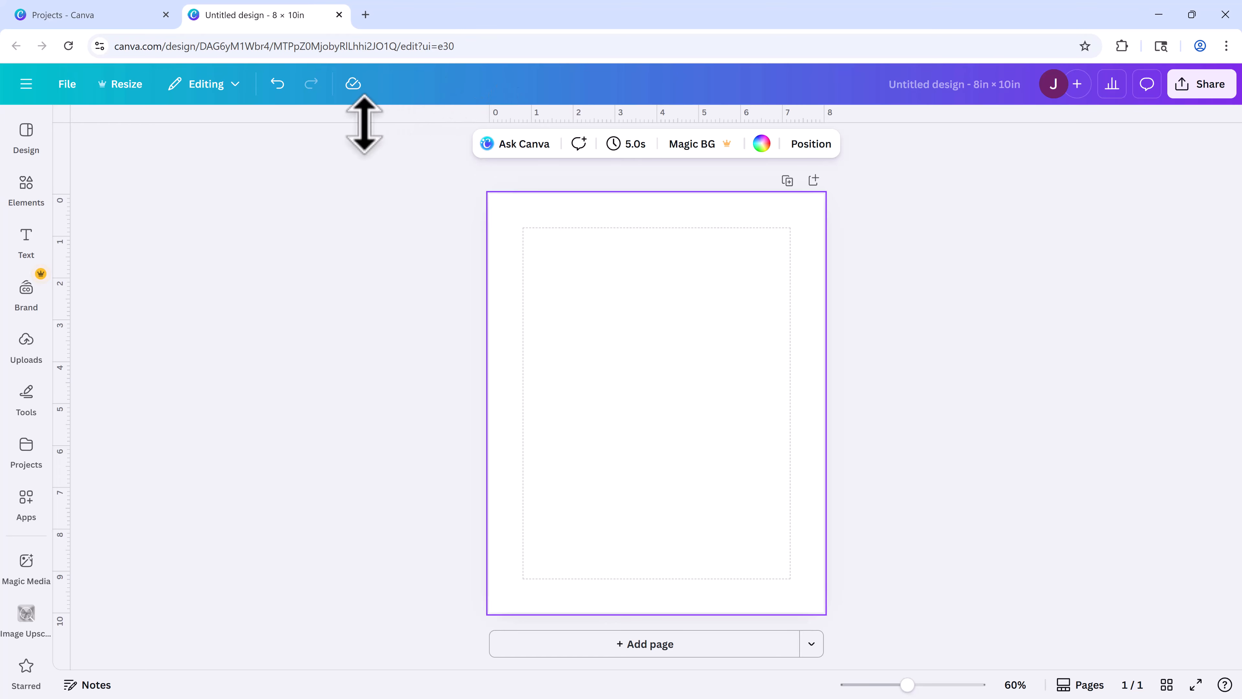
Check the gutter margin in the Excel calculator, return to Canva and place a vertical guide about 0.37 in from the page's left edge.
{"action": "key", "text": "alt+Tab"}
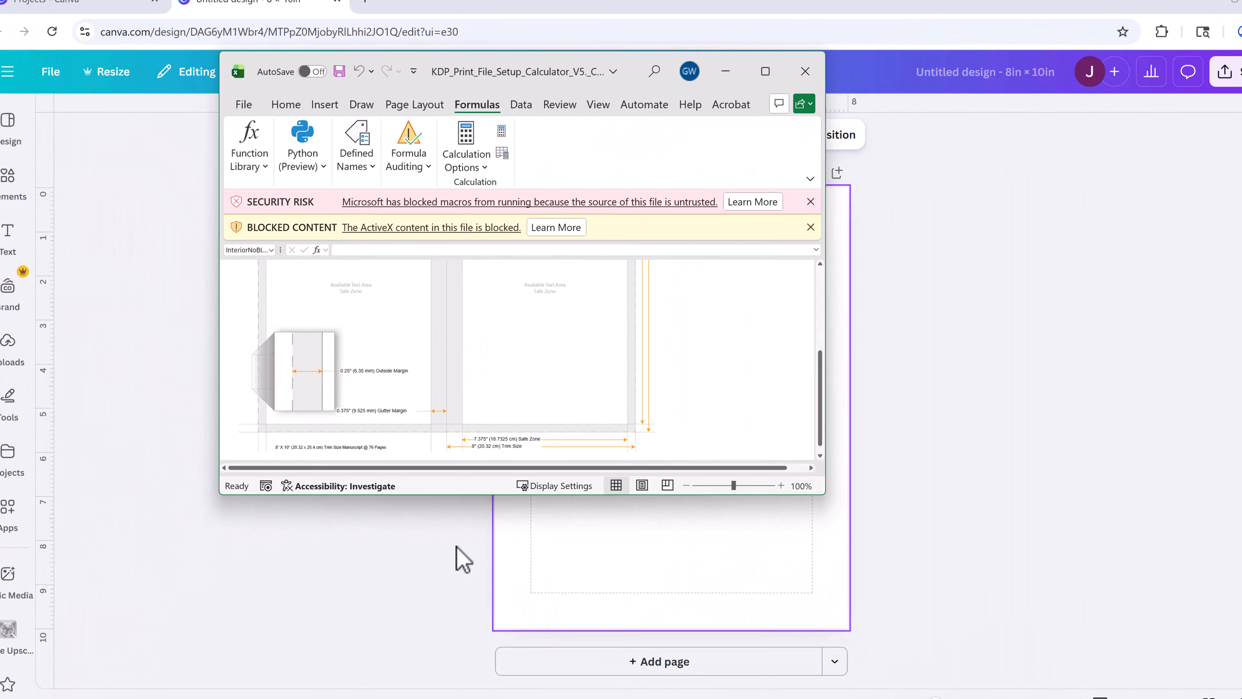
{"action": "left_click", "coordinate": [444, 536]}
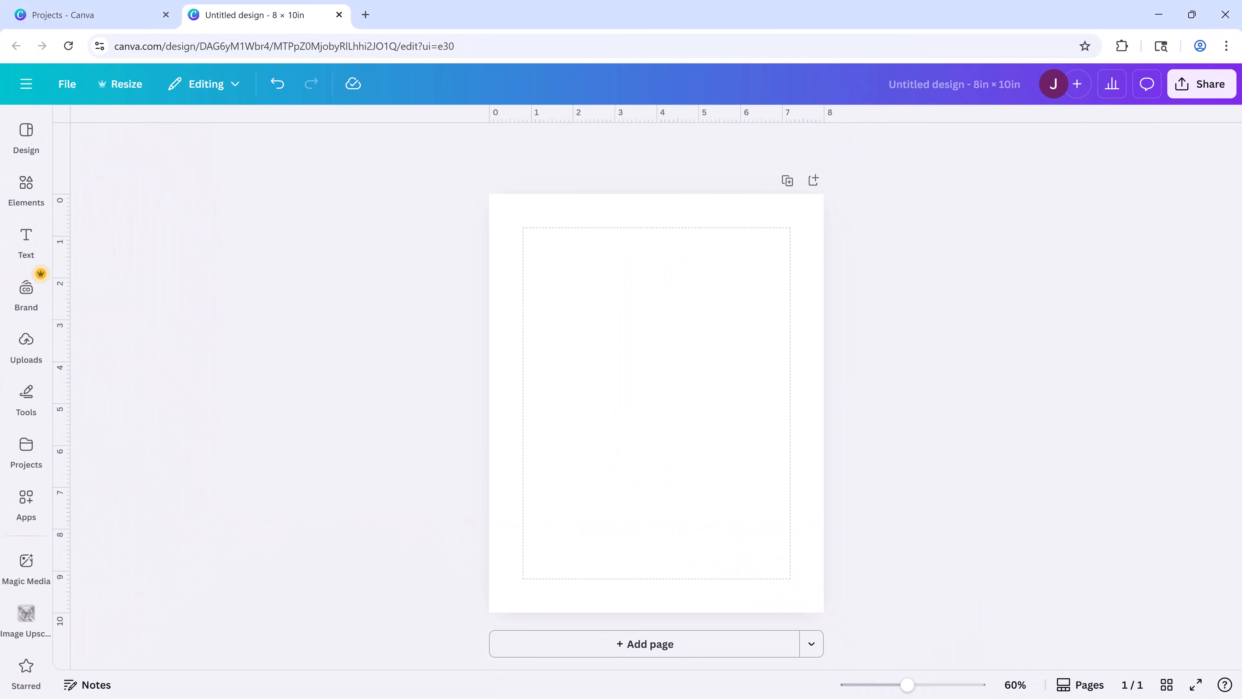
{"action": "left_click_drag", "start_coordinate": [62, 230], "coordinate": [494, 282]}
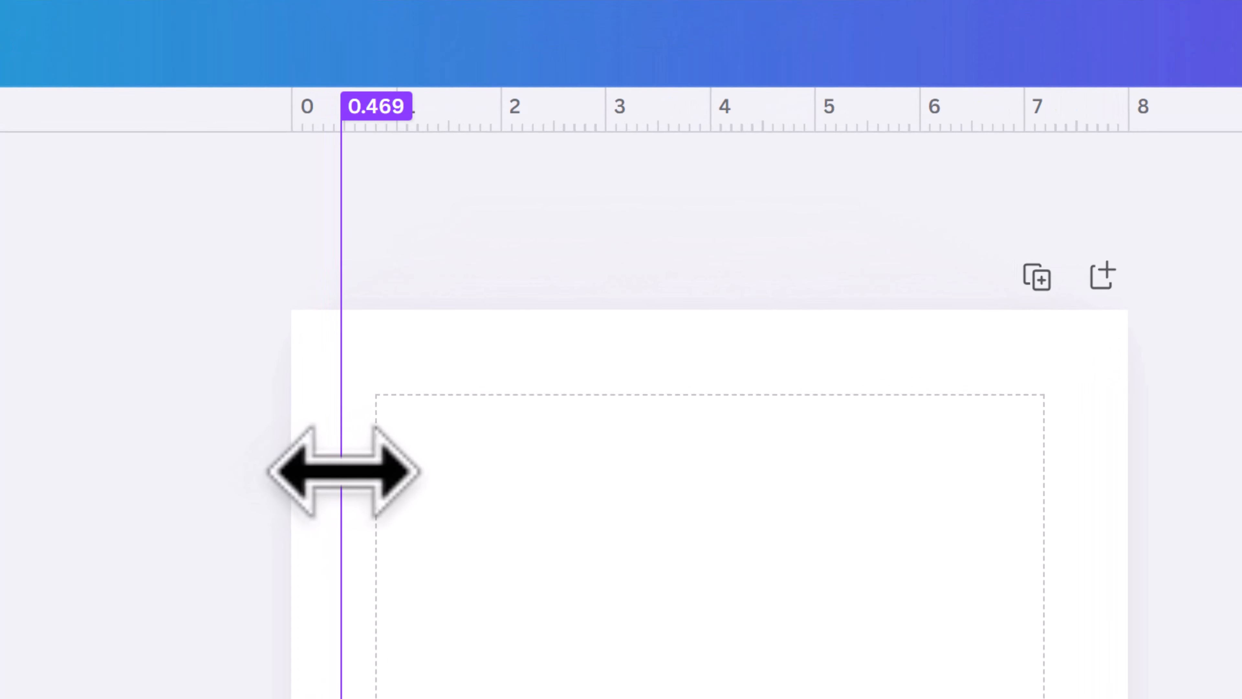
{"action": "left_click_drag", "start_coordinate": [346, 470], "coordinate": [244, 563]}
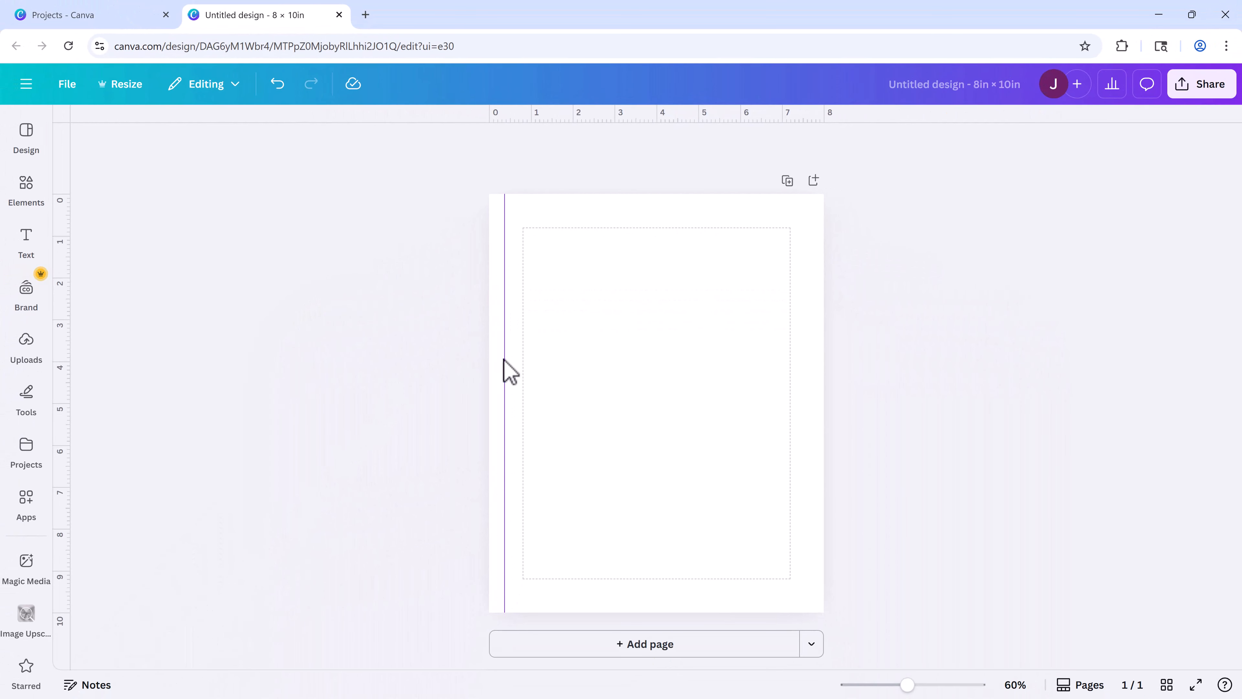
Fine-tune the vertical guide at 500% zoom to the 0.375 in gutter position from the page's left edge.
{"action": "left_click_drag", "start_coordinate": [910, 684], "coordinate": [981, 685]}
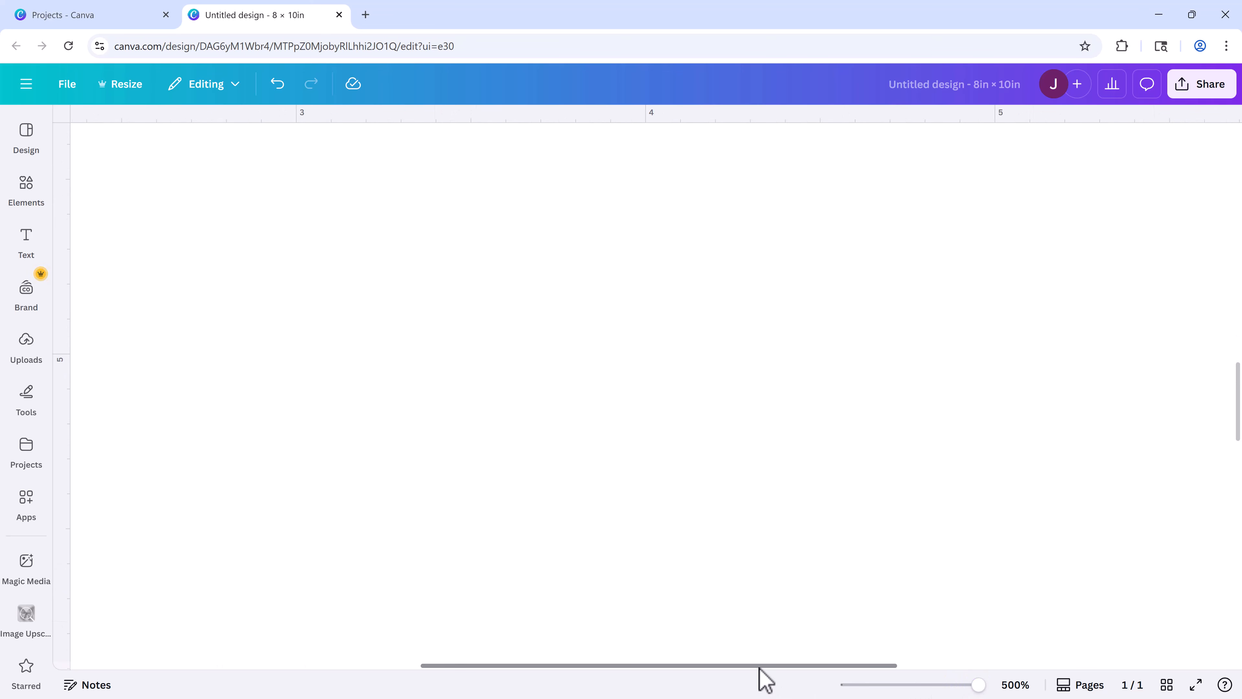
{"action": "left_click_drag", "start_coordinate": [757, 666], "coordinate": [382, 676]}
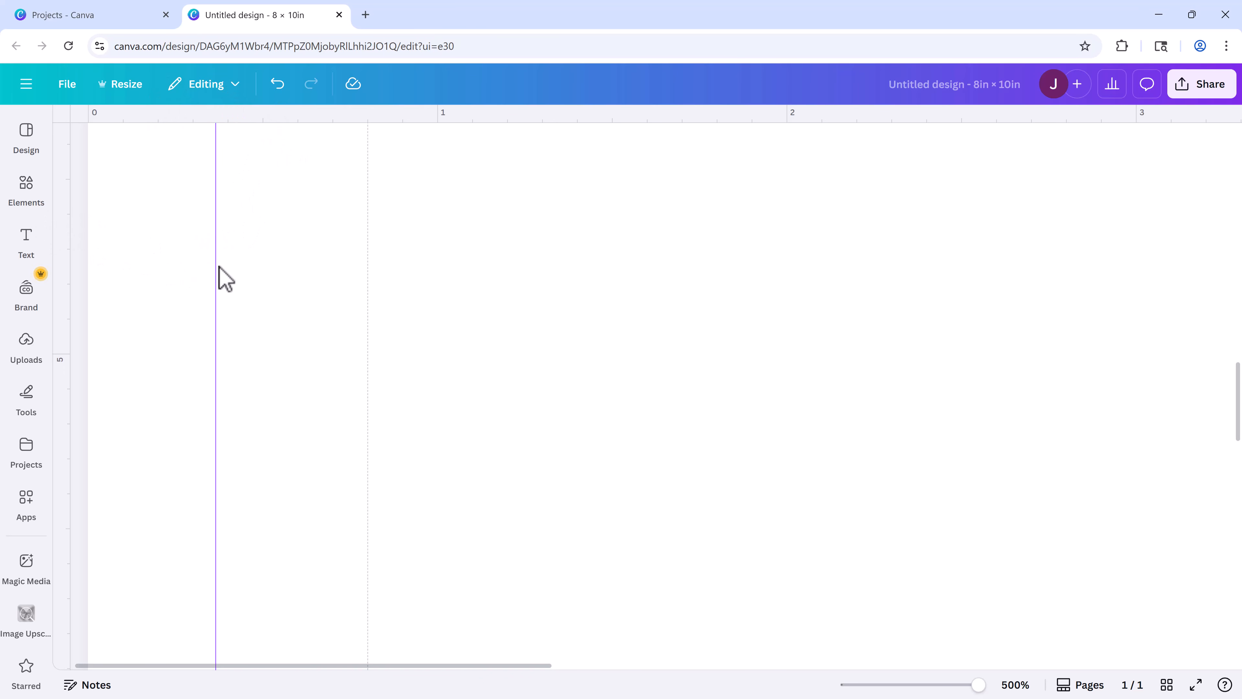
{"action": "left_click_drag", "start_coordinate": [220, 265], "coordinate": [219, 265]}
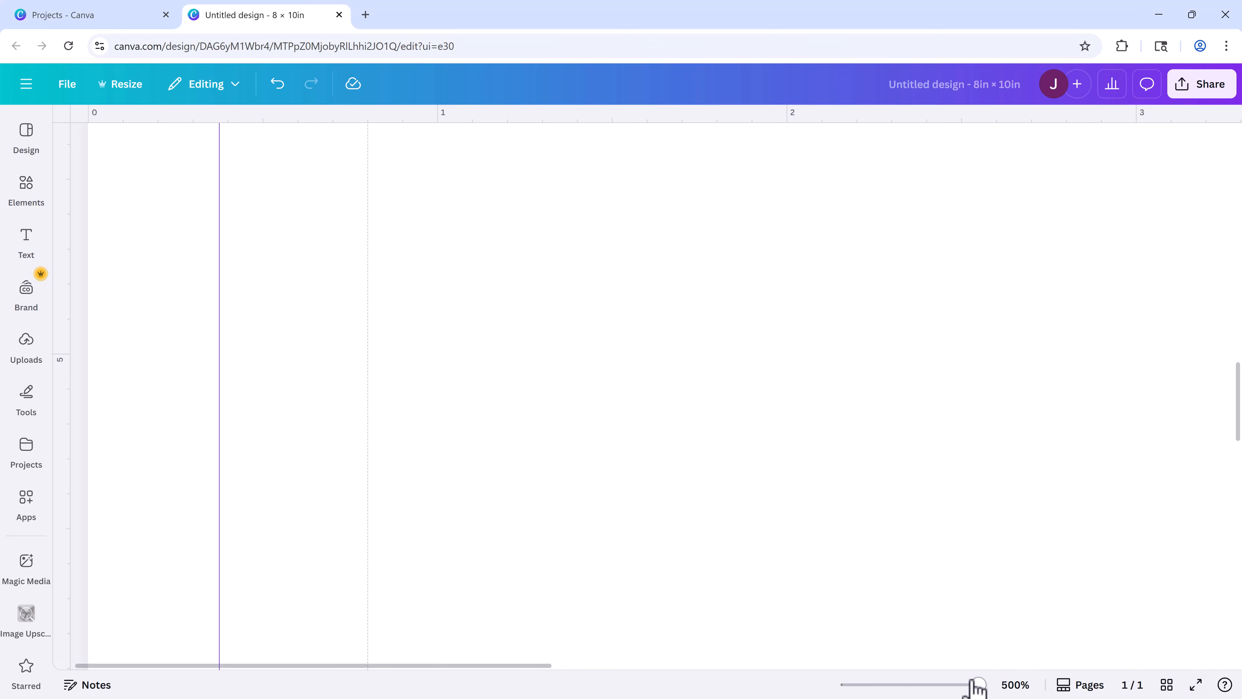
Consult the Excel margin calculator and place a second vertical guide in Canva about 7.77 in from the page's left edge.
{"action": "left_click_drag", "start_coordinate": [980, 686], "coordinate": [913, 686]}
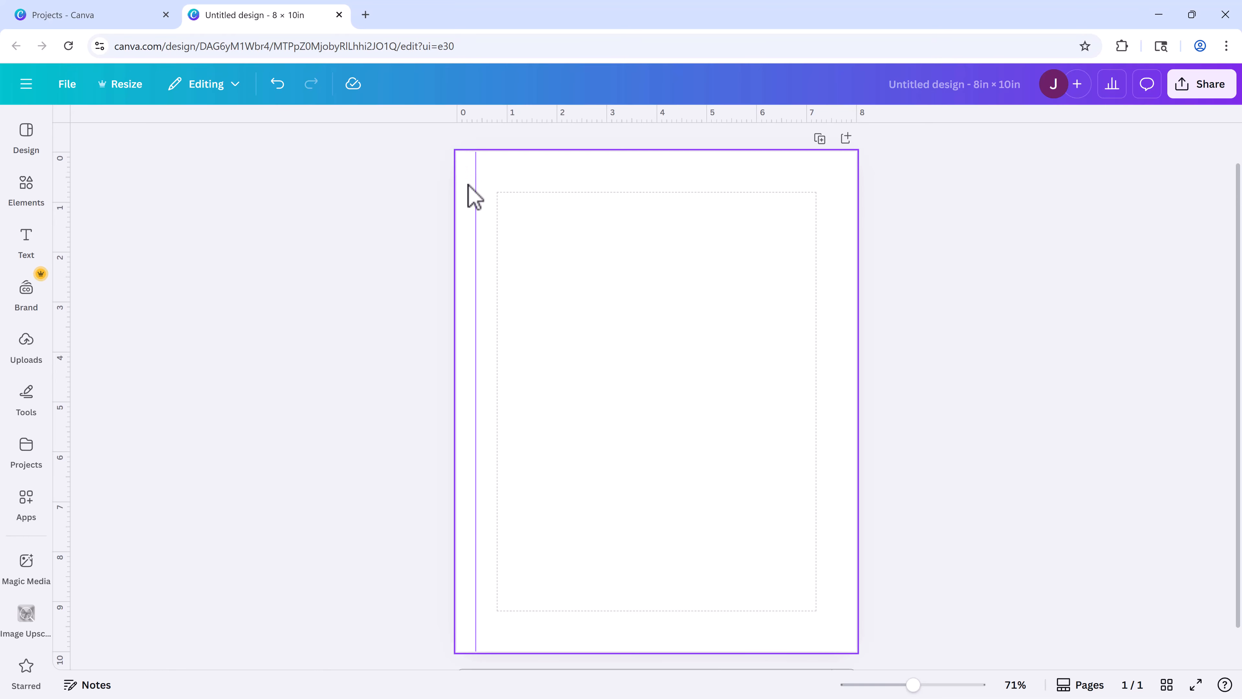
{"action": "key", "text": "alt+Tab"}
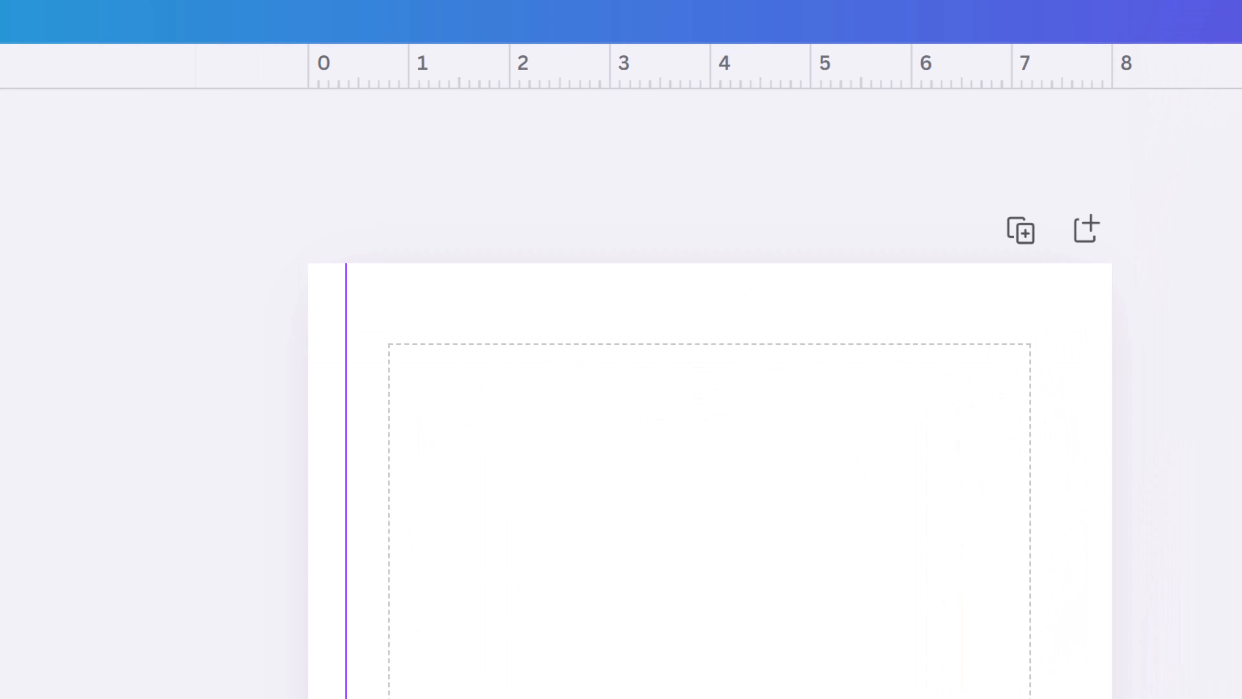
{"action": "left_click_drag", "start_coordinate": [2, 573], "coordinate": [1086, 622]}
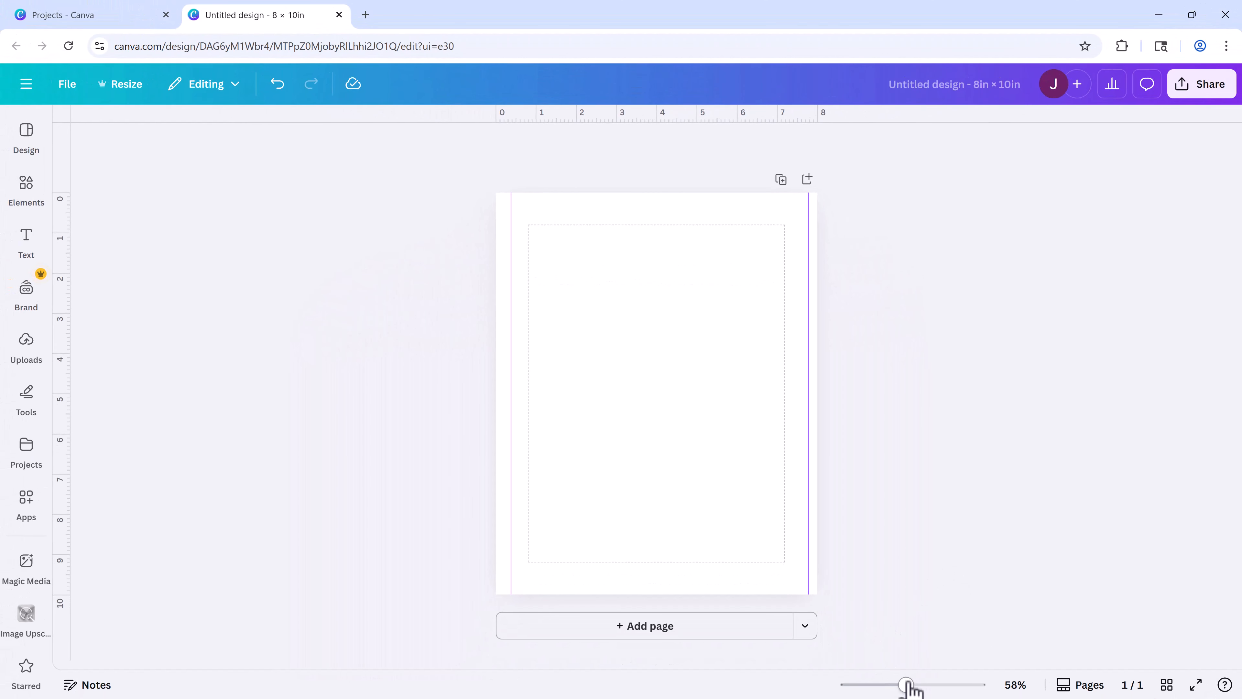
Fine-tune the vertical guide near the page's right edge to about the 7.75 in ruler position.
{"action": "left_click_drag", "start_coordinate": [906, 685], "coordinate": [1238, 651]}
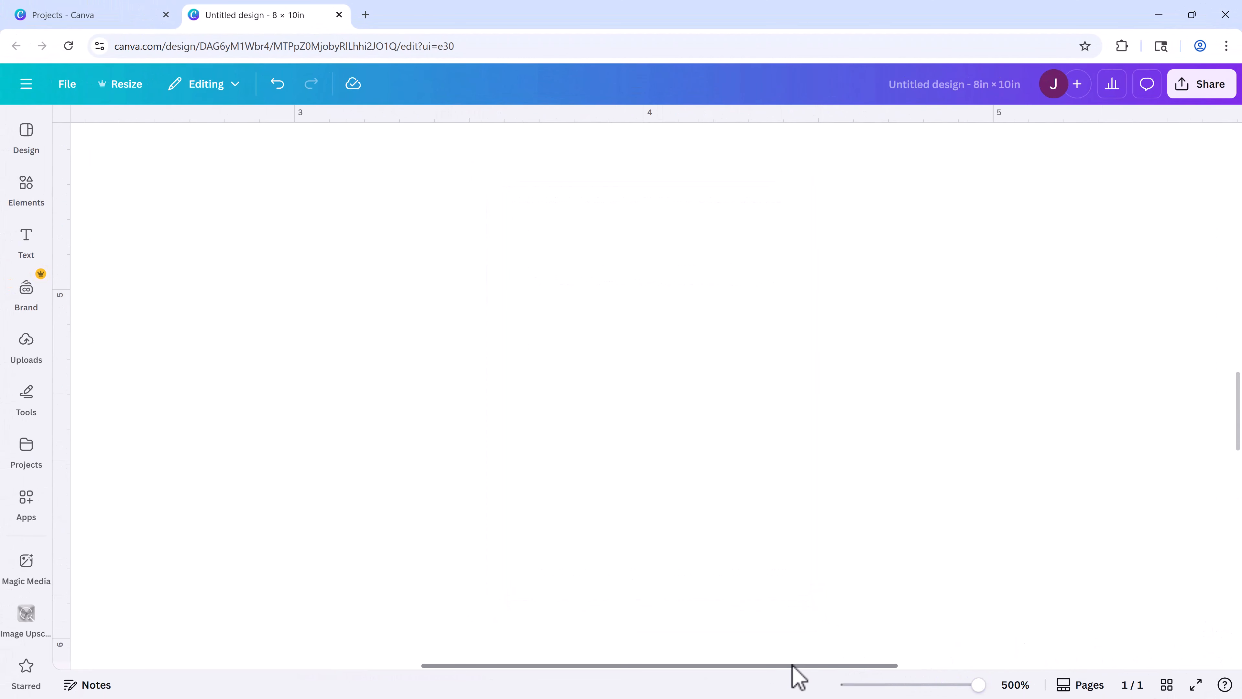
{"action": "left_click_drag", "start_coordinate": [796, 665], "coordinate": [1132, 666]}
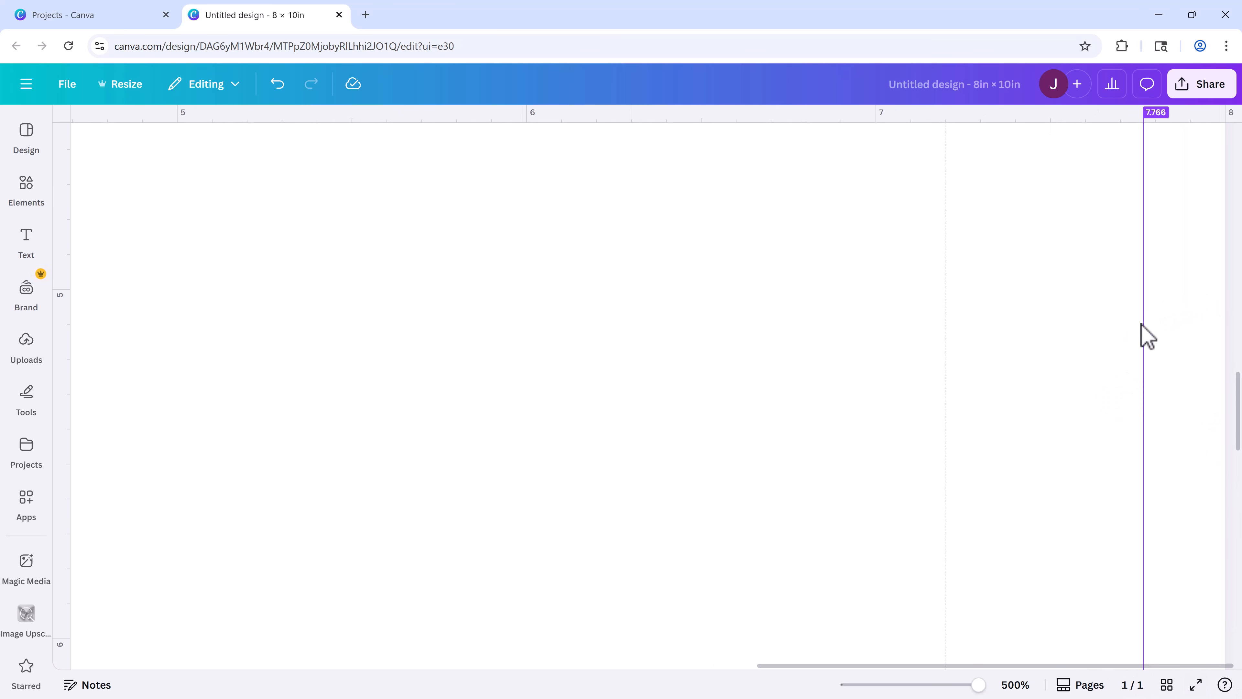
{"action": "left_click_drag", "start_coordinate": [1142, 323], "coordinate": [1136, 322]}
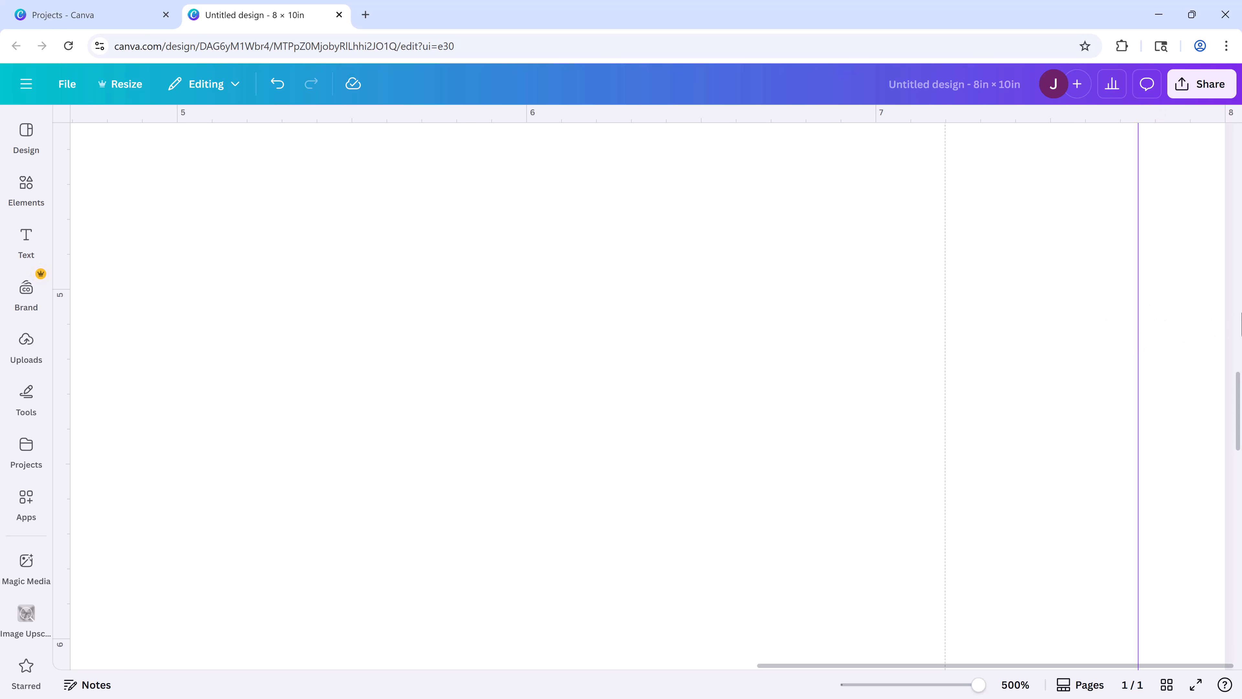